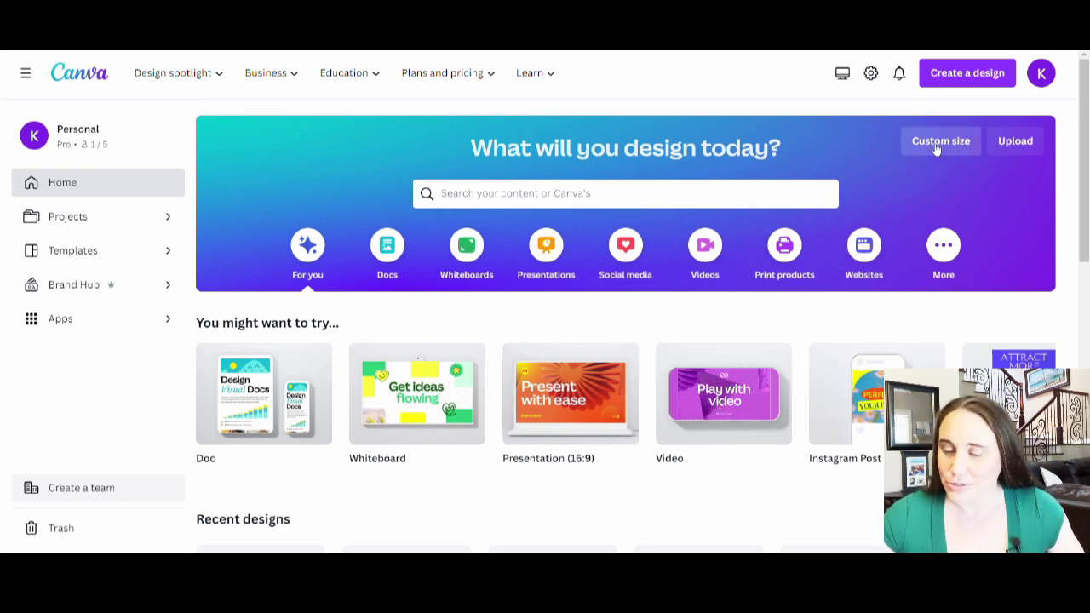
Create a new 4500 × 5400 px design from the recent custom sizes.
left_click(935, 144)
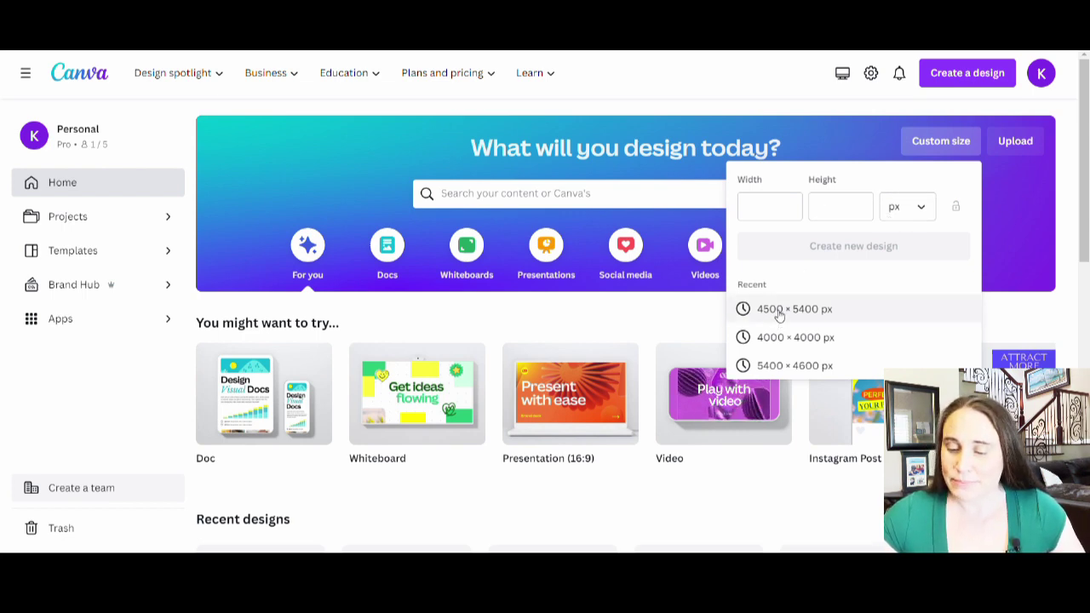
left_click(779, 311)
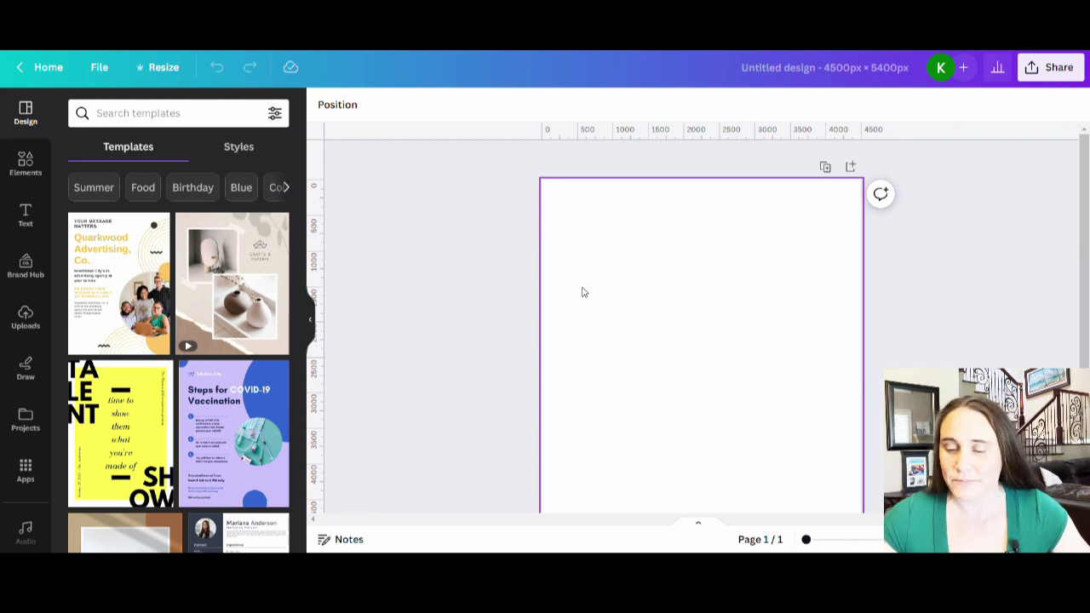
Fill the page background with solid black from the default colours.
left_click(591, 287)
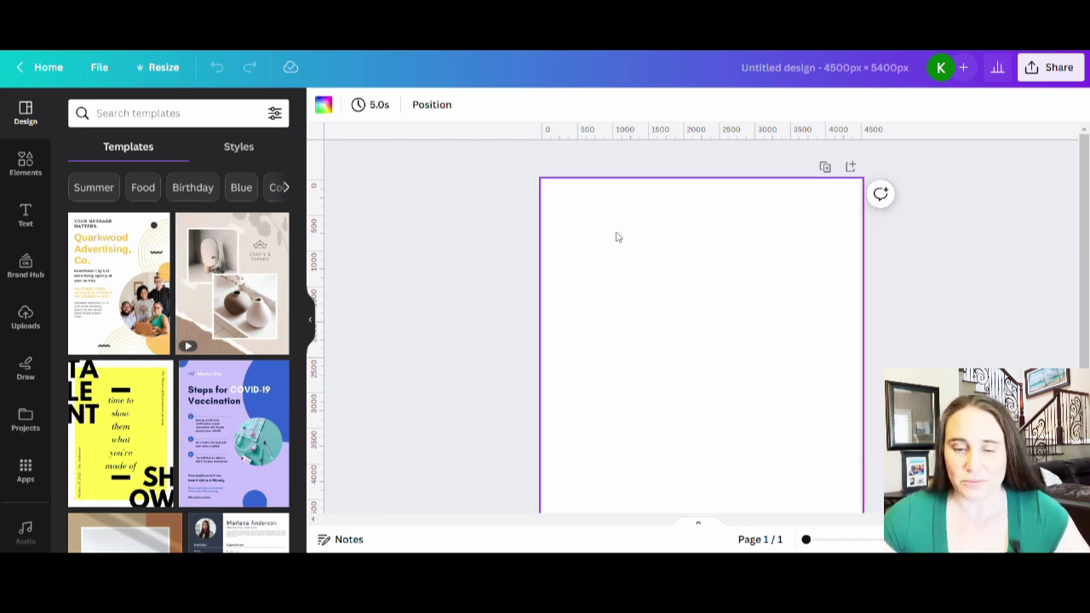
left_click(324, 105)
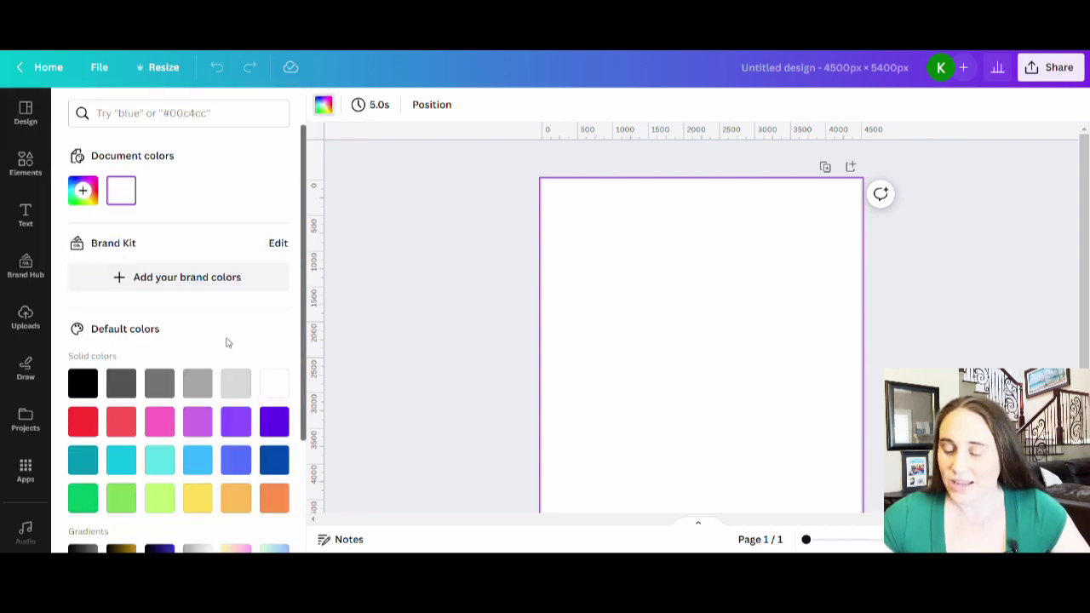
left_click(82, 384)
left_click(411, 319)
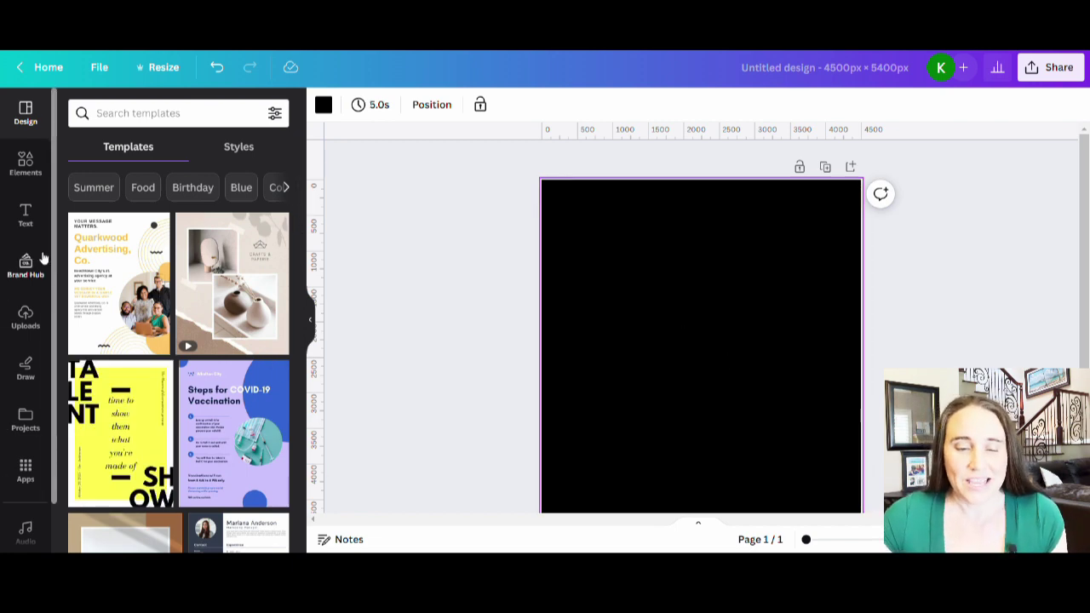
Search the Elements library for 'sharks' and show all Graphics results.
left_click(26, 166)
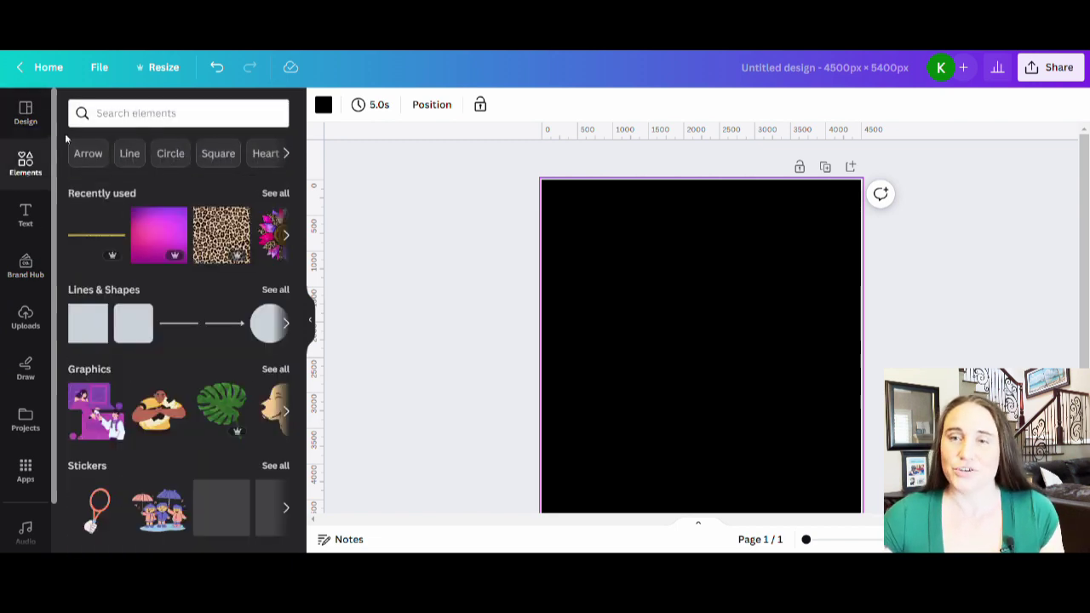
left_click(140, 113)
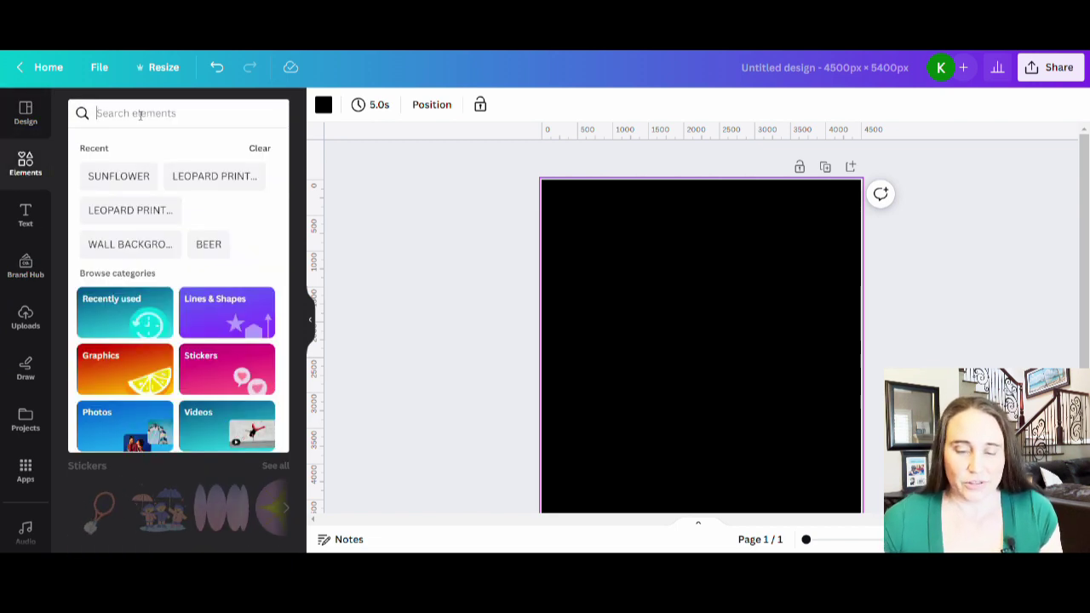
type("sharks")
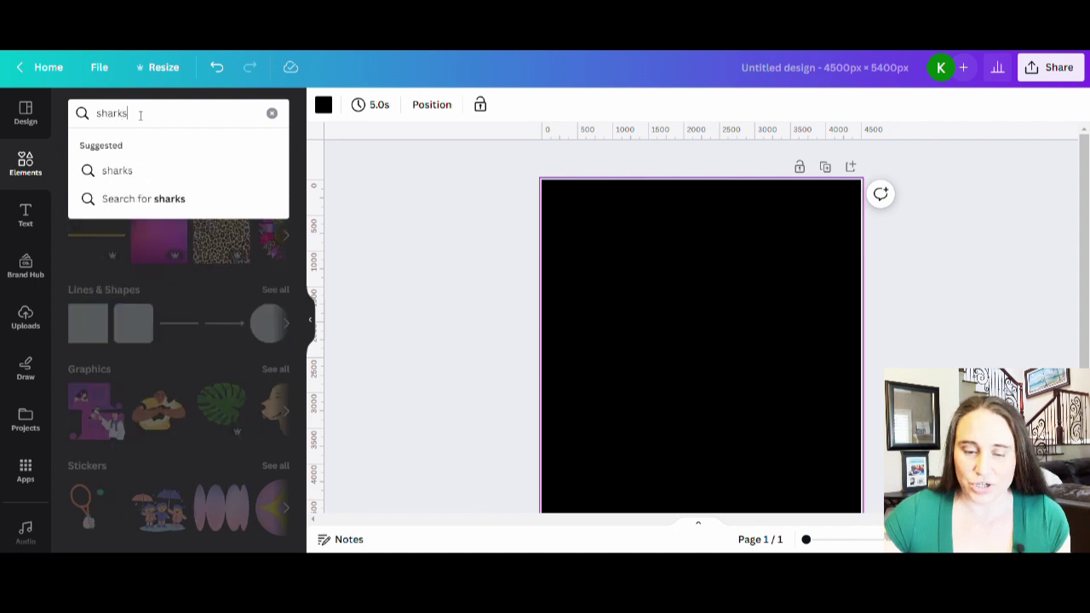
key("Return")
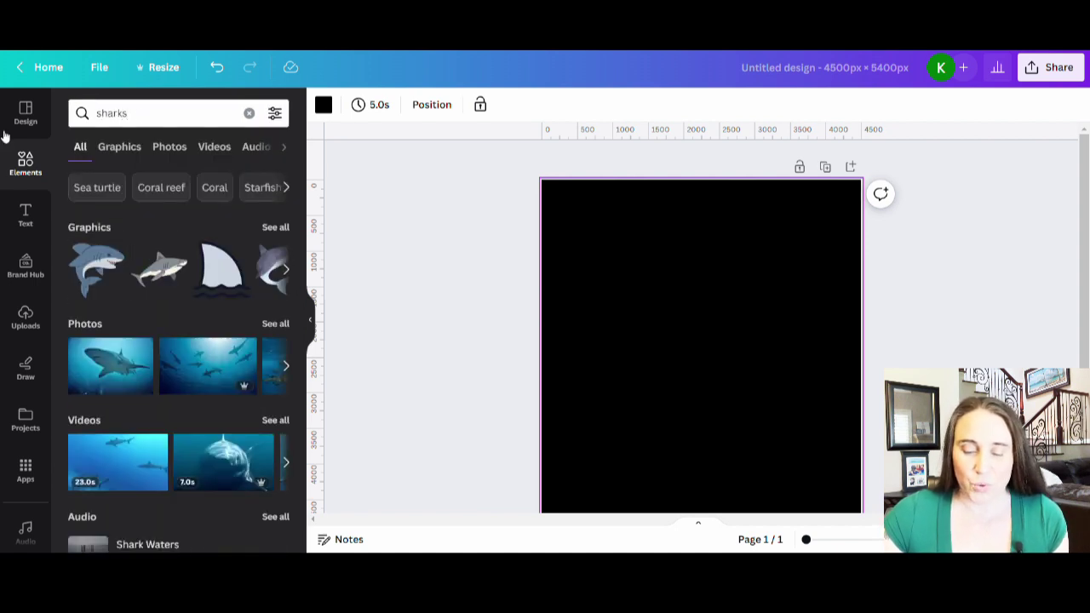
left_click(275, 228)
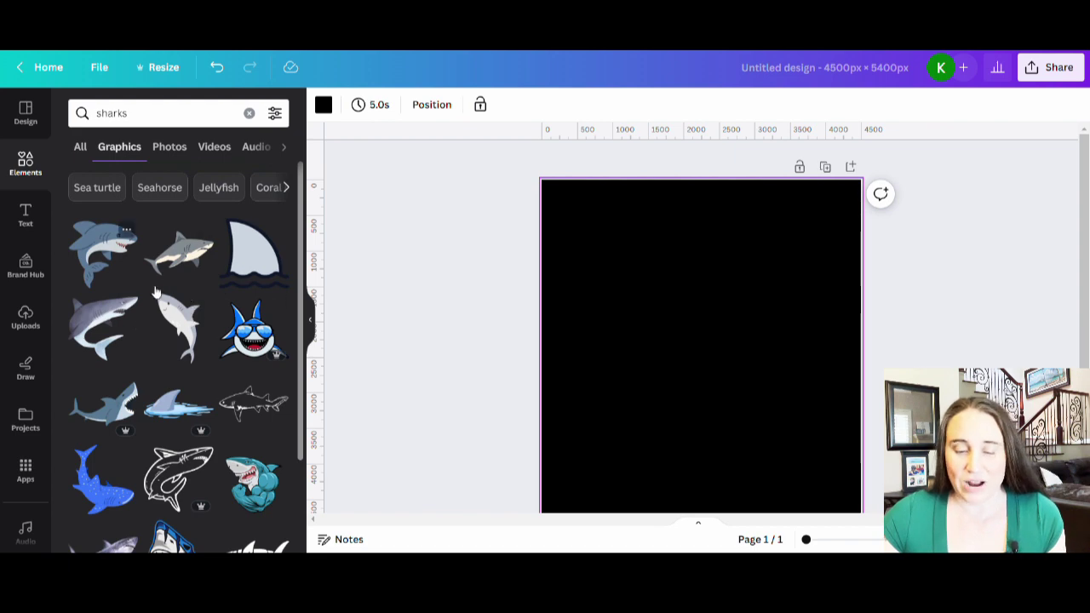
Browse the shark graphics, then refine the search to 'watercolor sharks'.
scroll(150, 274, "down", 5)
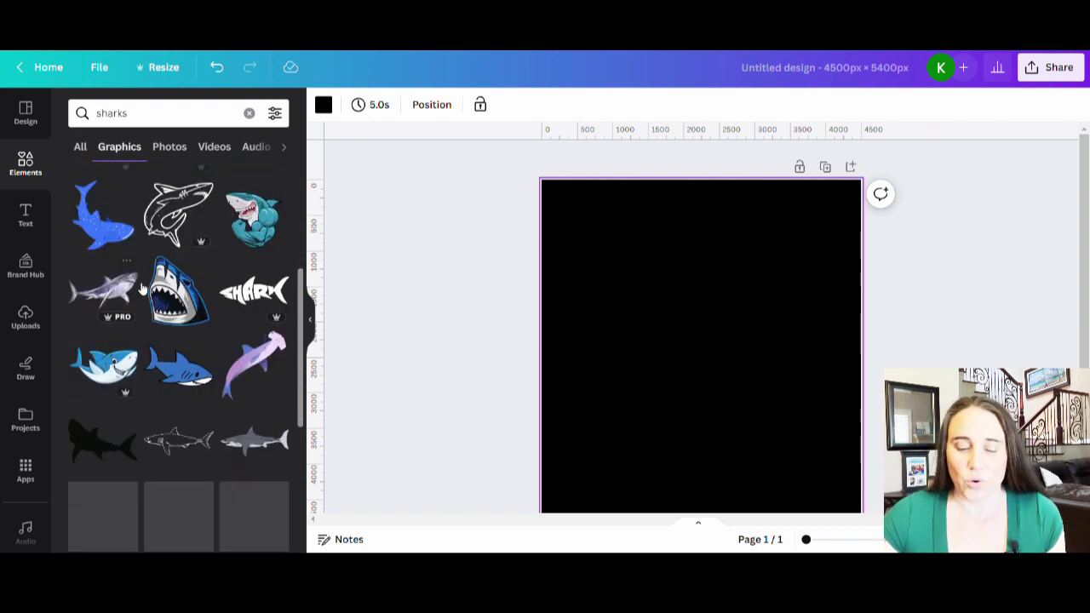
scroll(160, 303, "down", 8)
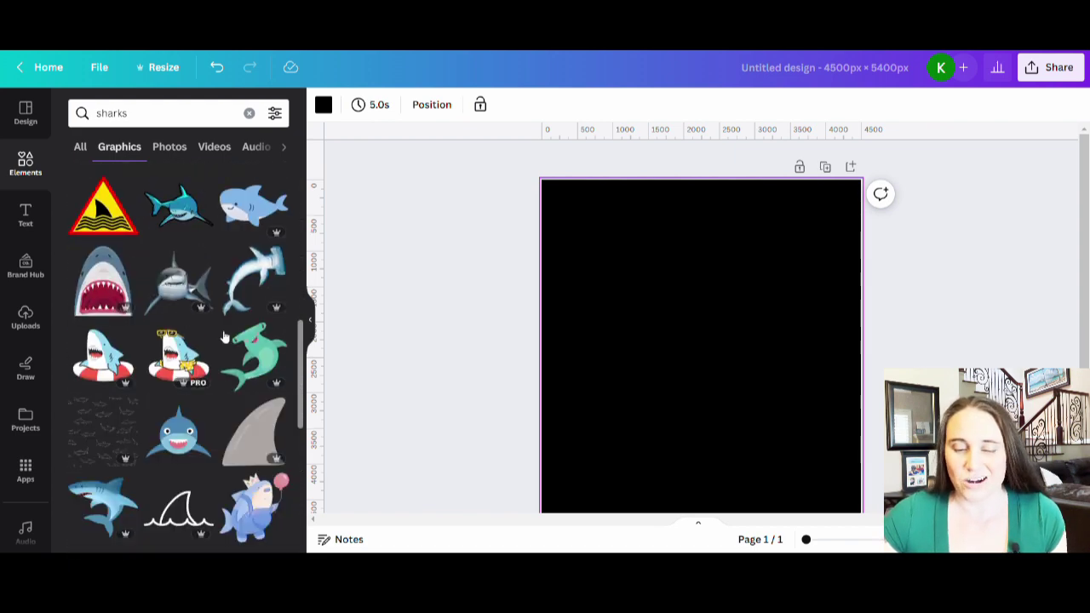
scroll(214, 367, "down", 8)
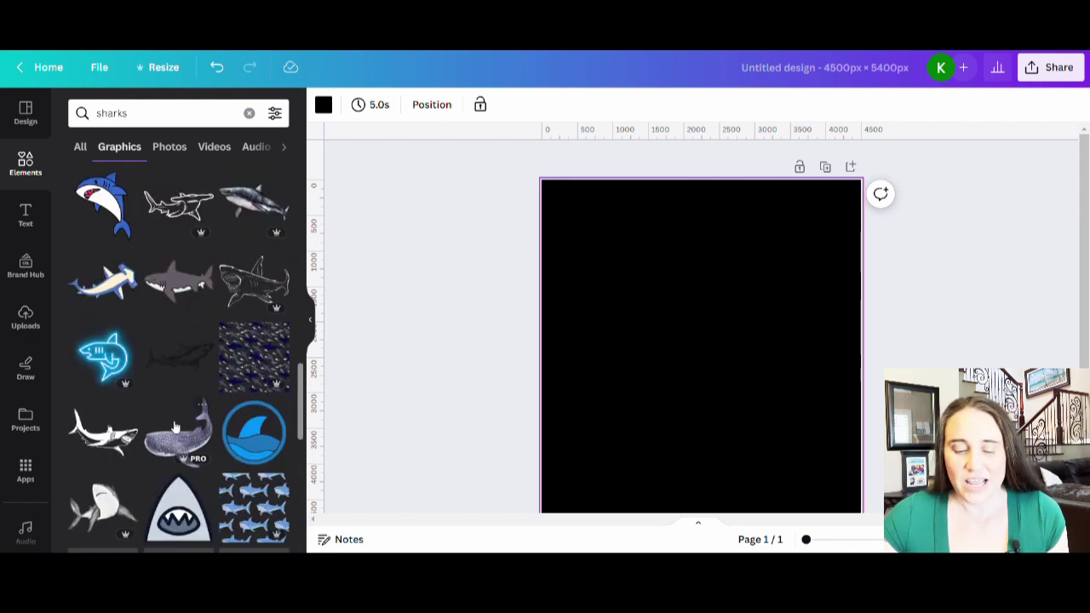
scroll(206, 350, "down", 5)
scroll(205, 355, "down", 3)
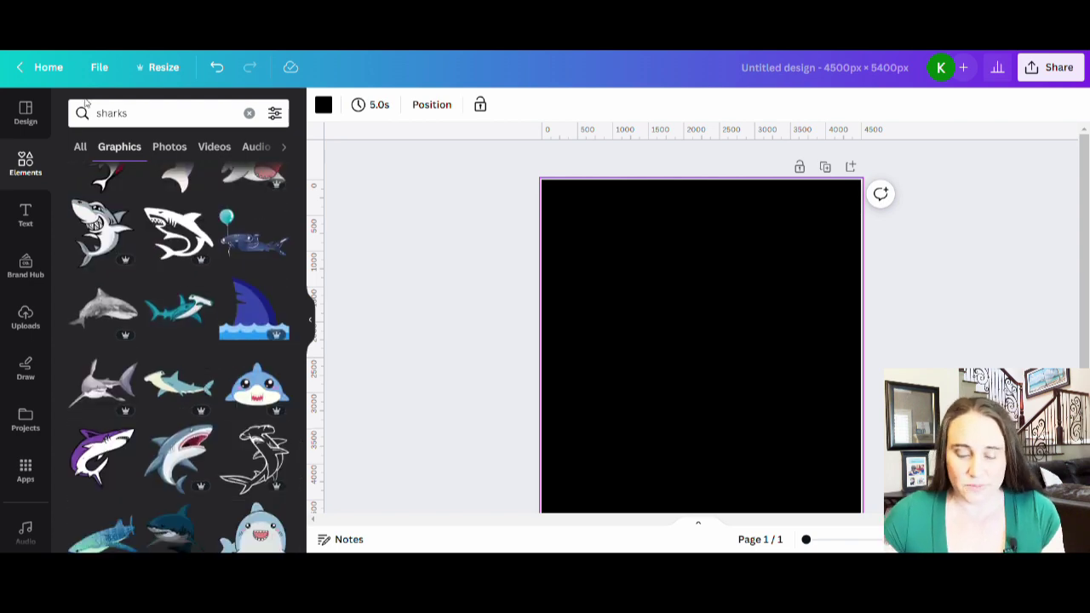
left_click(96, 114)
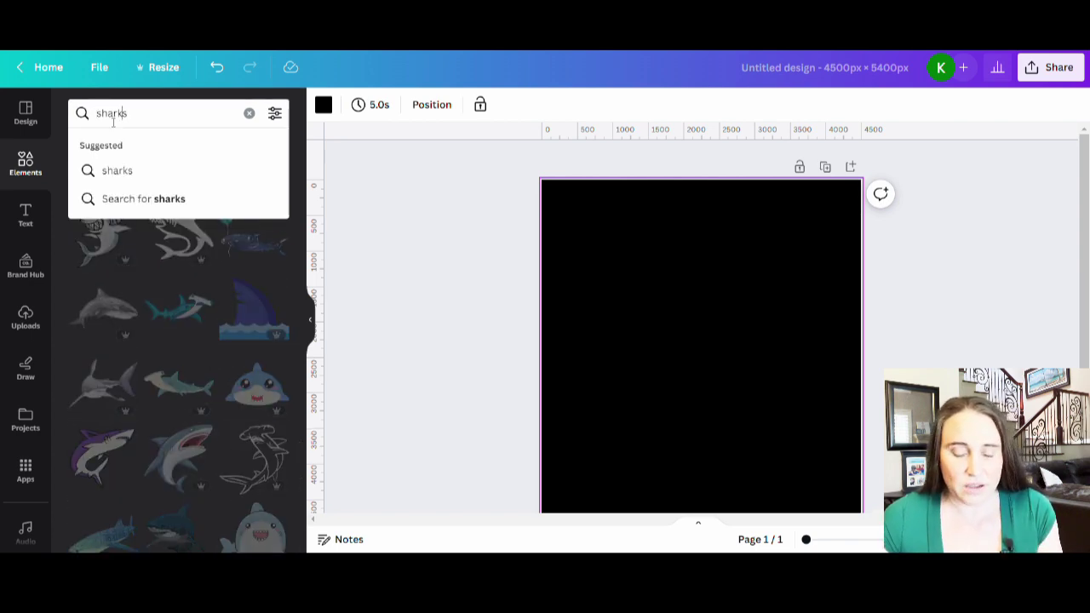
type("watercolor")
key("Return")
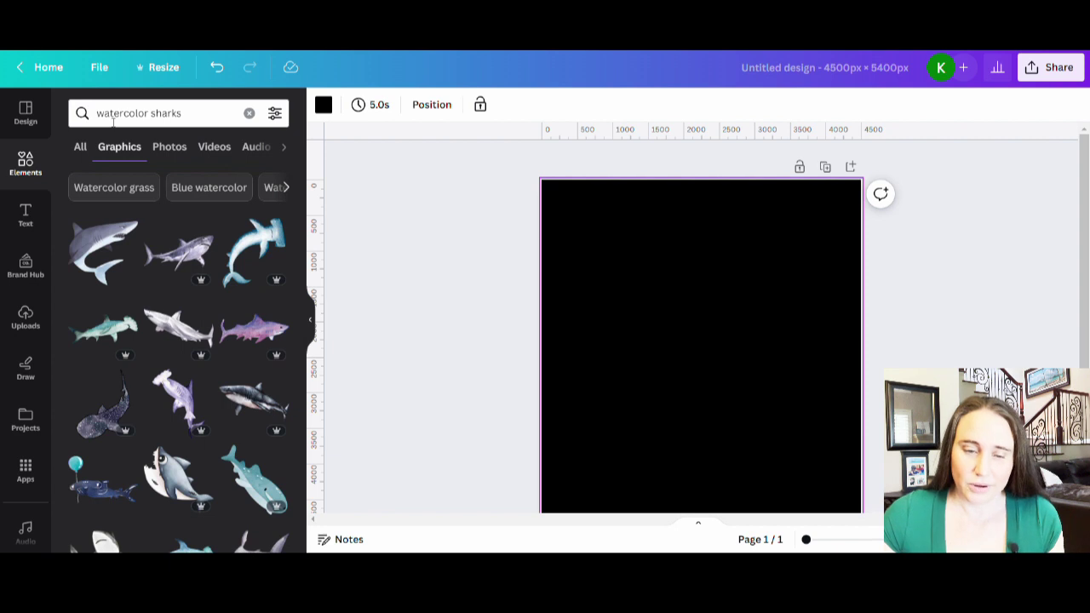
Add the watercolor great white at the top and a hammerhead shark below it.
left_click(198, 271)
left_click_drag(775, 333, 775, 251)
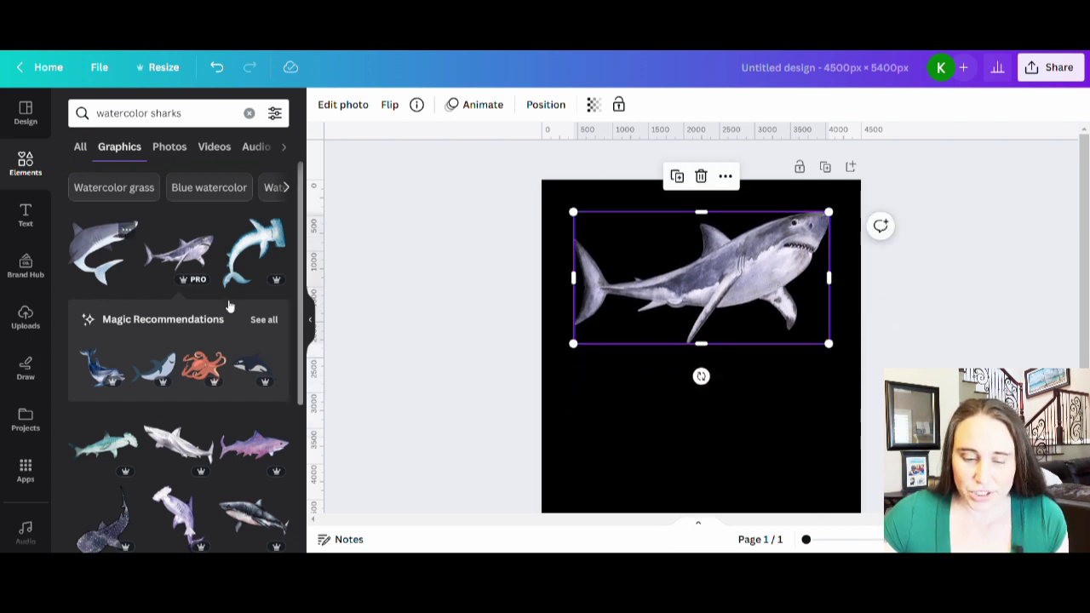
scroll(236, 270, "down", 2)
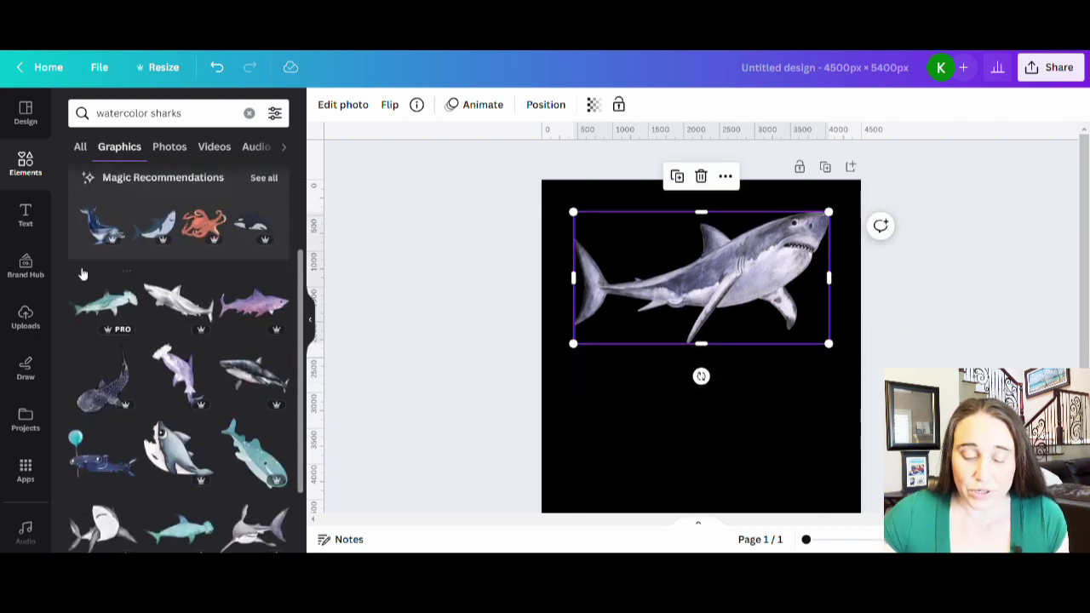
scroll(170, 333, "down", 1)
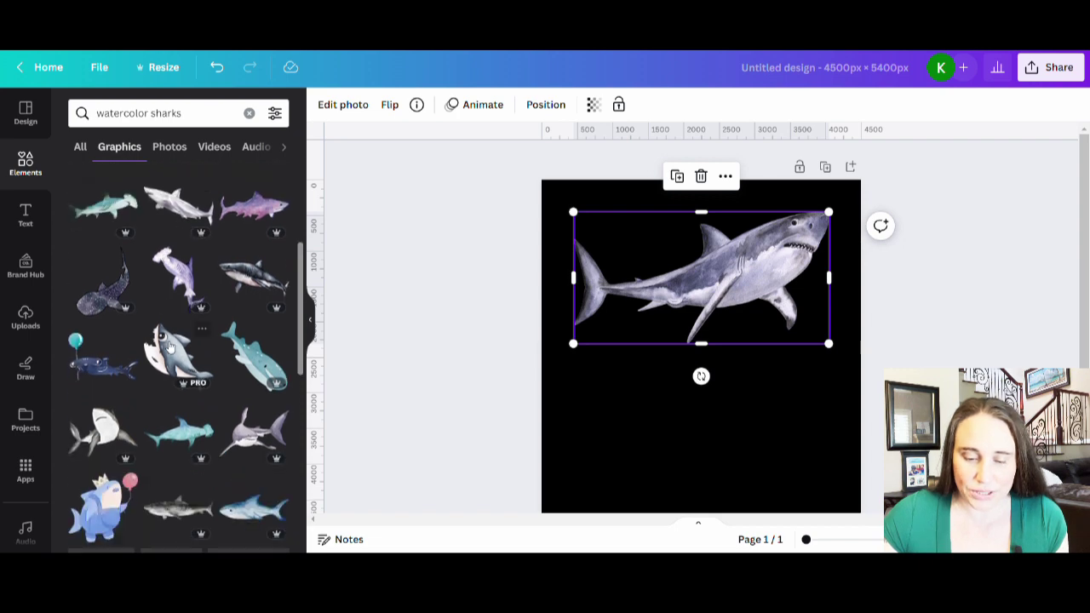
scroll(207, 281, "down", 2)
scroll(207, 281, "down", 2)
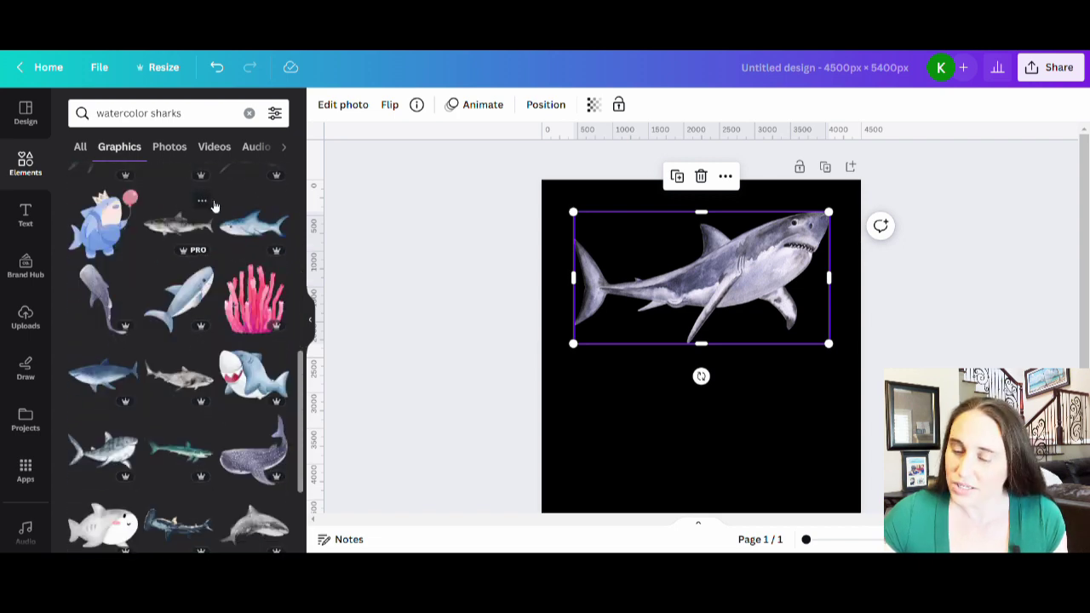
scroll(201, 294, "down", 1)
scroll(201, 294, "down", 1)
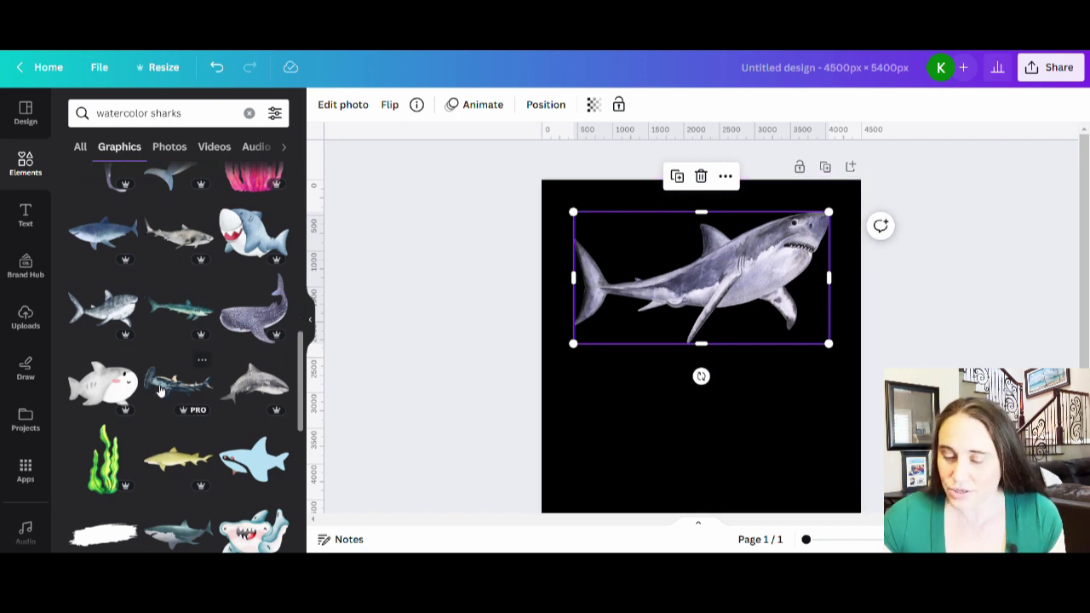
left_click(162, 388)
left_click_drag(774, 388, 773, 421)
Add the watercolor whale shark, check its info card, and view its recommended graphics.
scroll(773, 421, "down", 1)
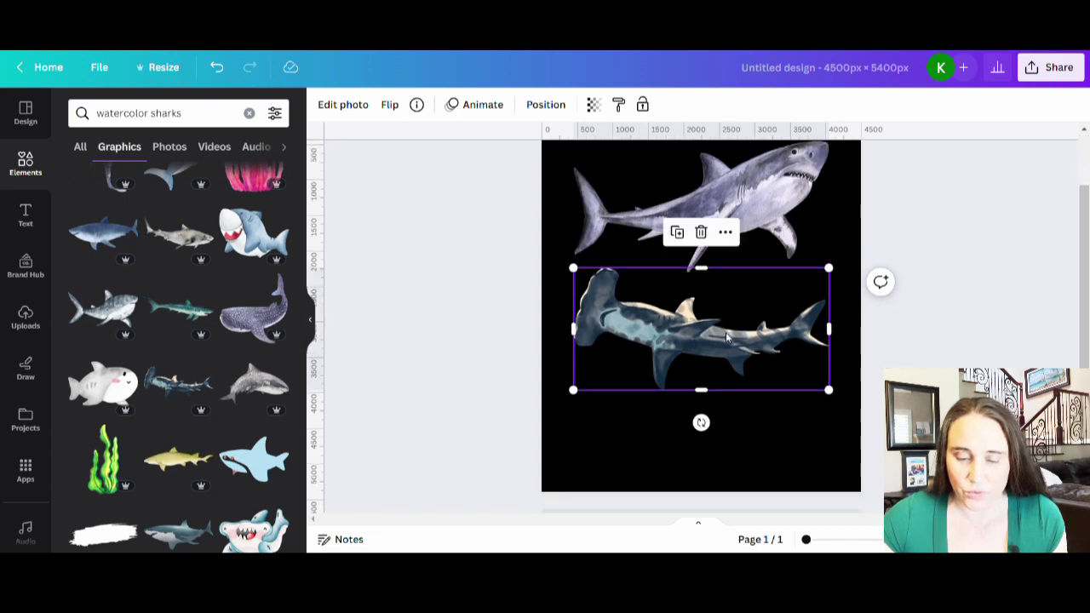
scroll(216, 297, "down", 2)
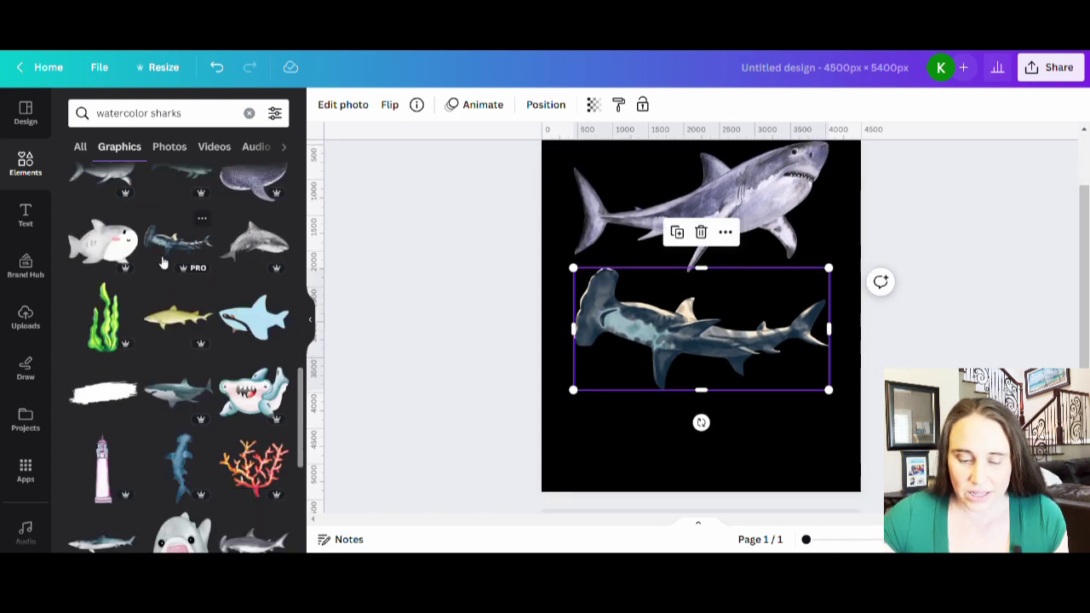
scroll(216, 285, "down", 2)
scroll(222, 277, "down", 3)
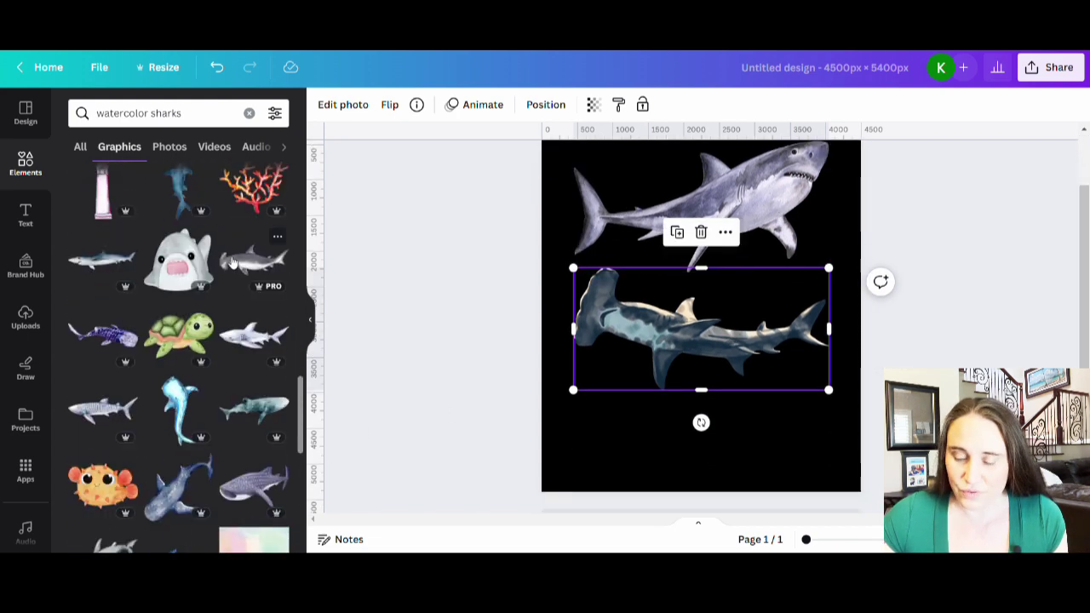
scroll(241, 258, "down", 1)
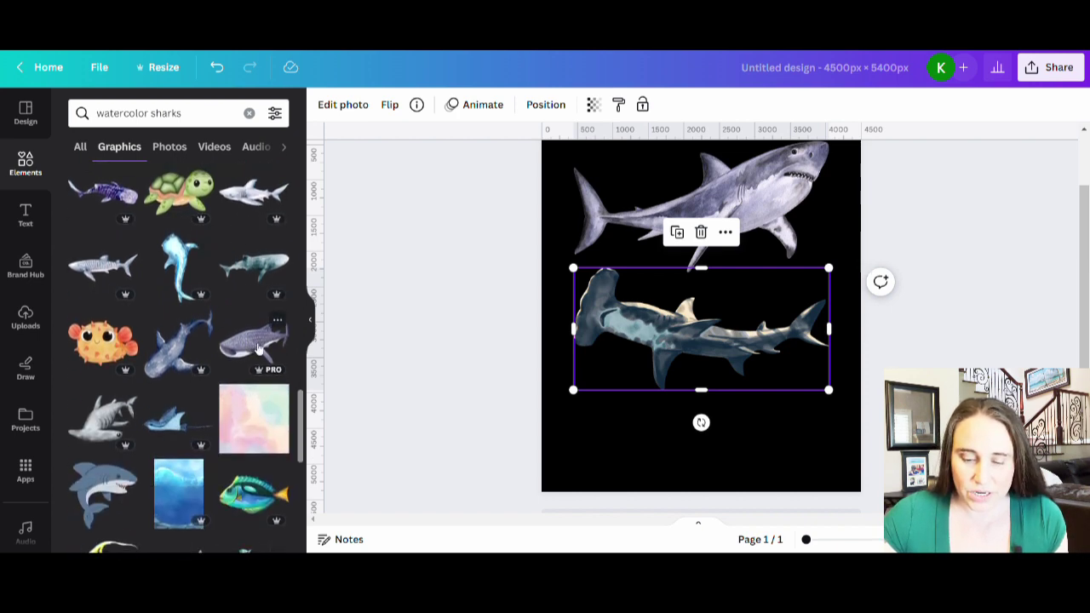
scroll(205, 256, "down", 4)
scroll(206, 271, "down", 3)
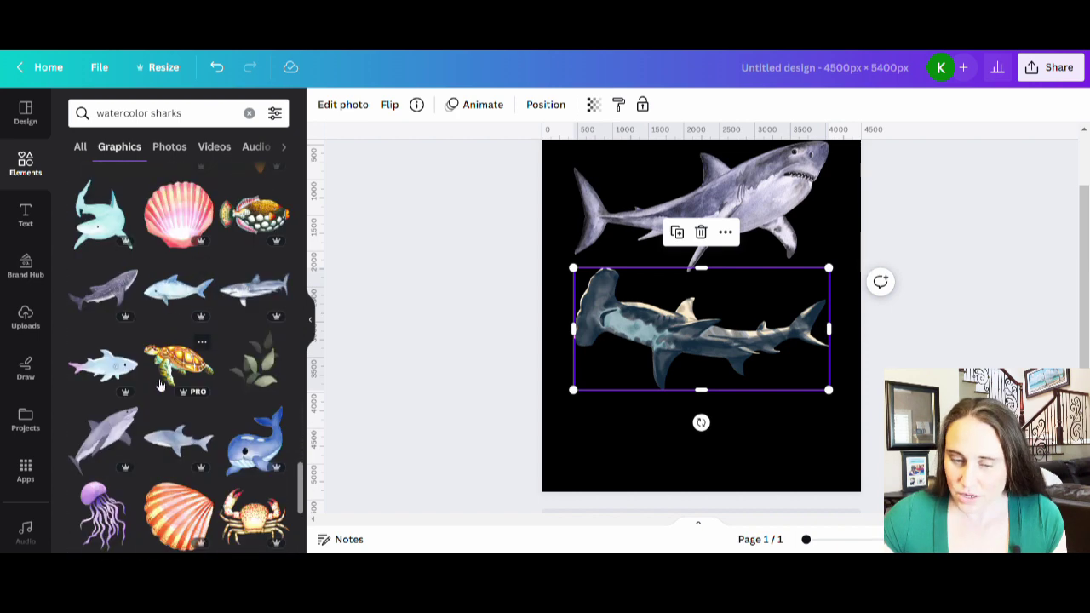
left_click(101, 294)
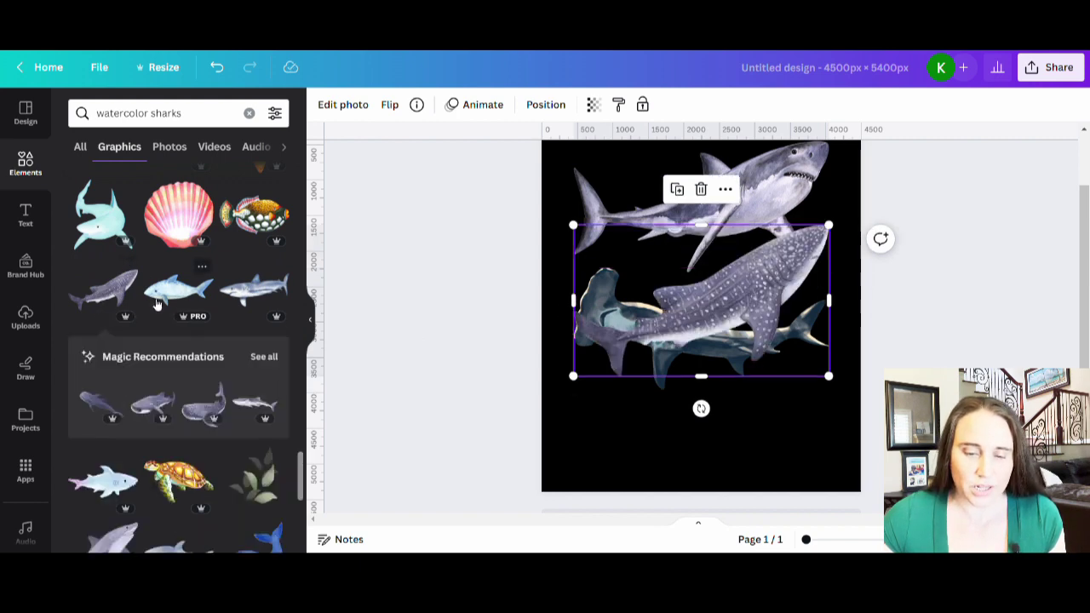
left_click(127, 269)
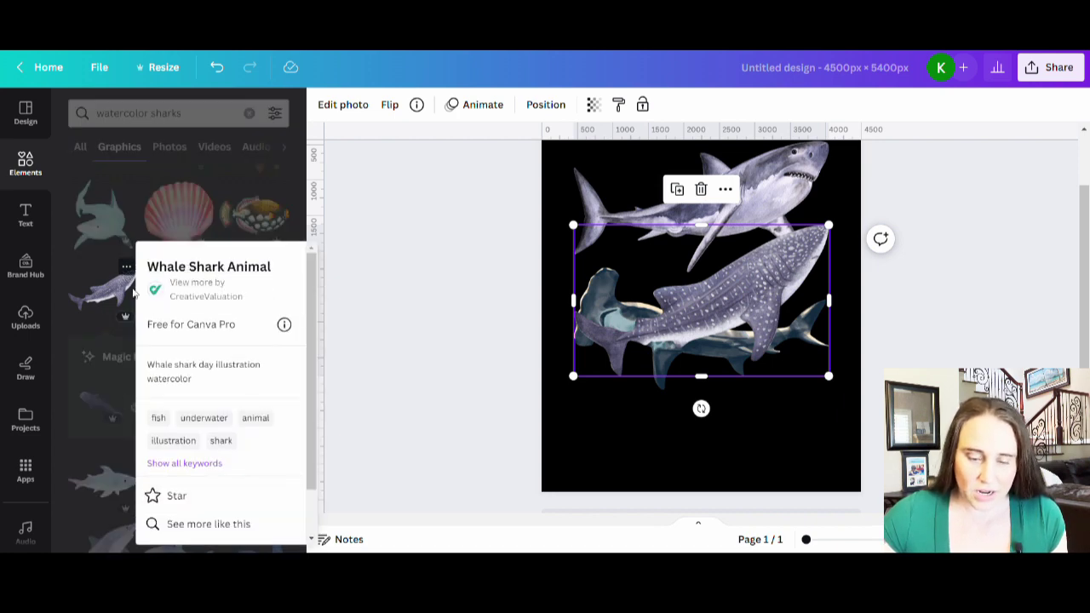
left_click(395, 286)
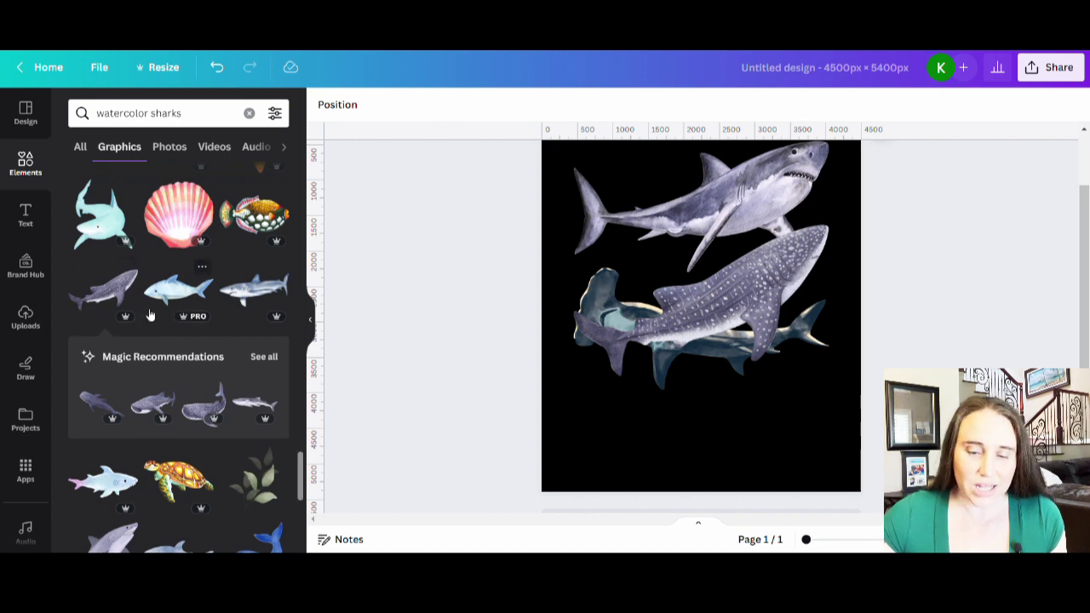
left_click(264, 357)
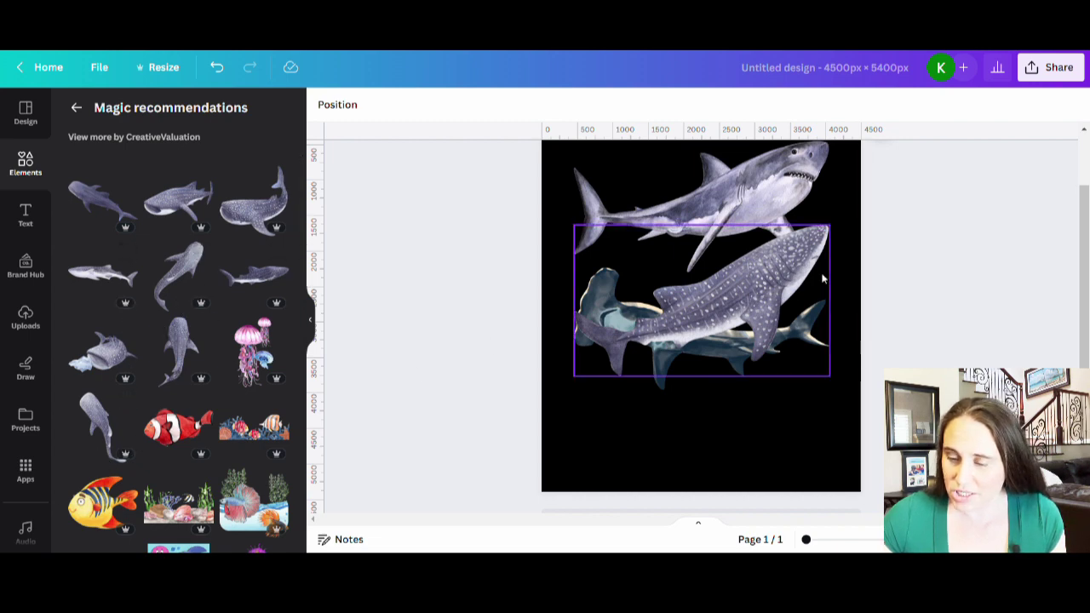
Move the whale shark to the page bottom and nudge the hammerhead slightly higher.
left_click_drag(754, 298, 773, 430)
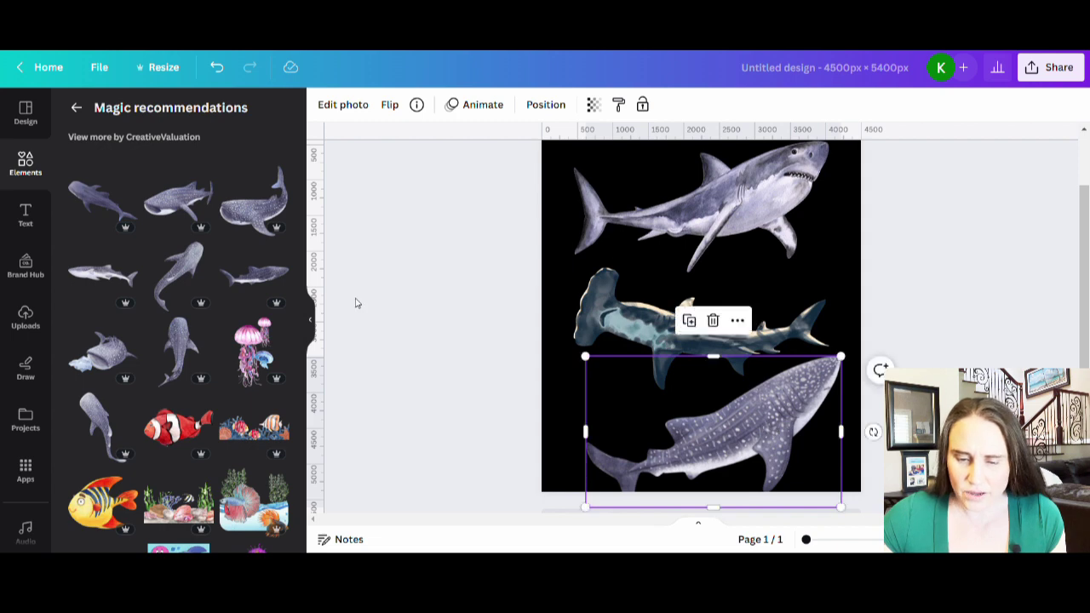
left_click(312, 322)
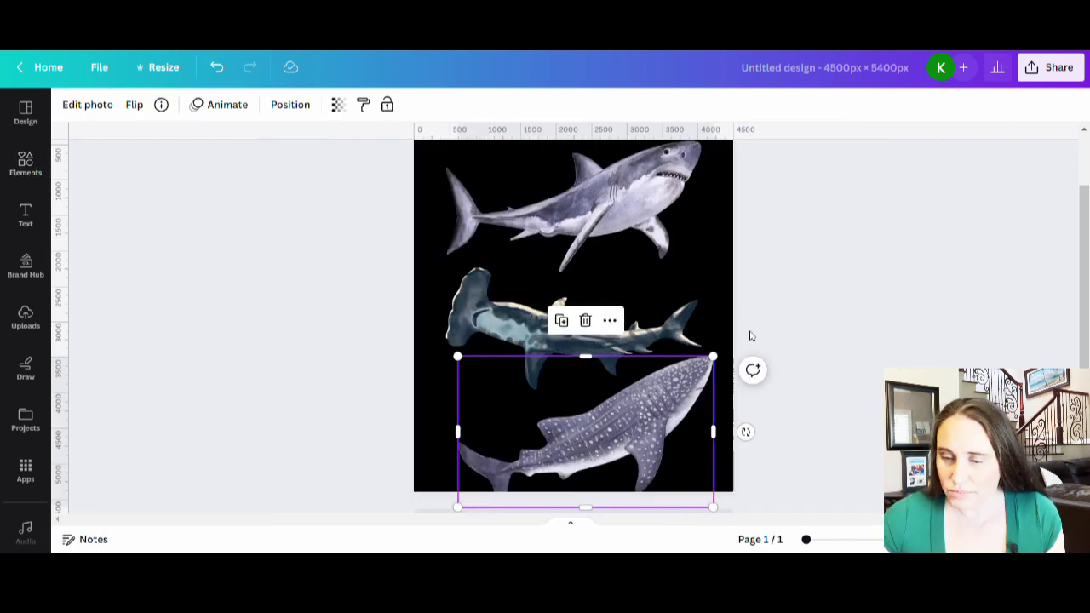
left_click(807, 328)
scroll(800, 319, "down", 1)
scroll(793, 324, "up", 2)
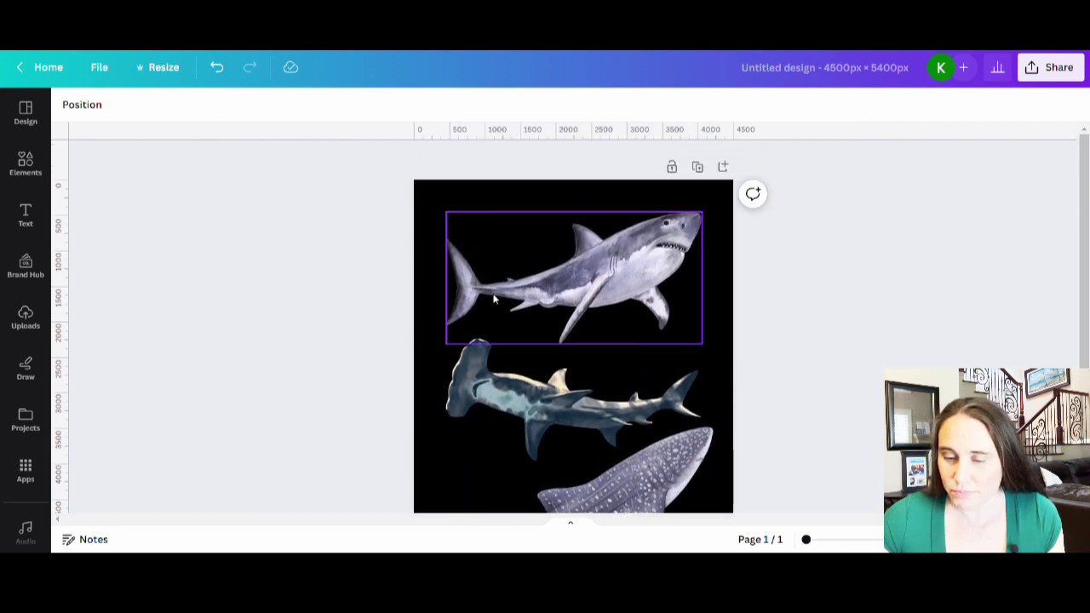
left_click_drag(494, 298, 499, 277)
scroll(621, 338, "down", 1)
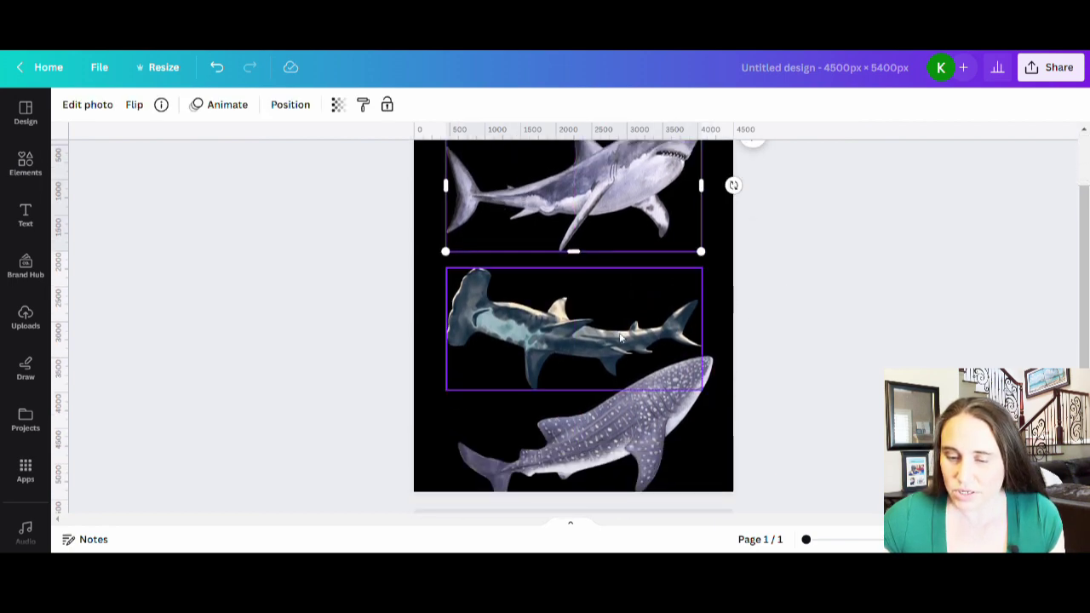
left_click_drag(621, 338, 604, 308)
left_click(783, 305)
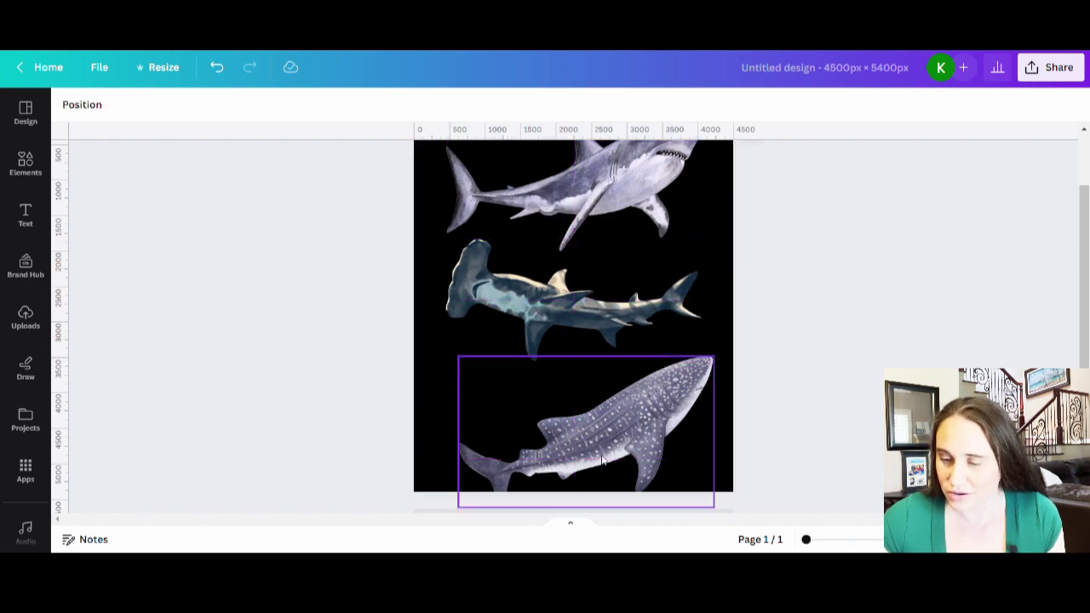
left_click_drag(603, 460, 604, 445)
scroll(747, 417, "down", 1)
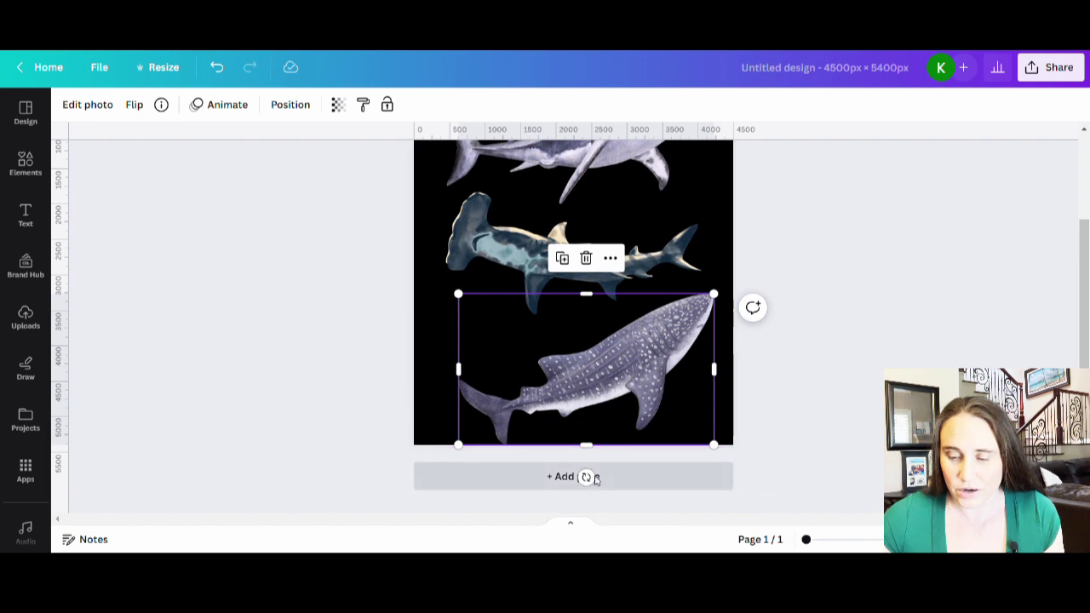
Tilt the whale shark about 5°, raise it slightly, and review the stacked sharks.
left_click_drag(587, 477, 585, 483)
left_click_drag(563, 393, 560, 377)
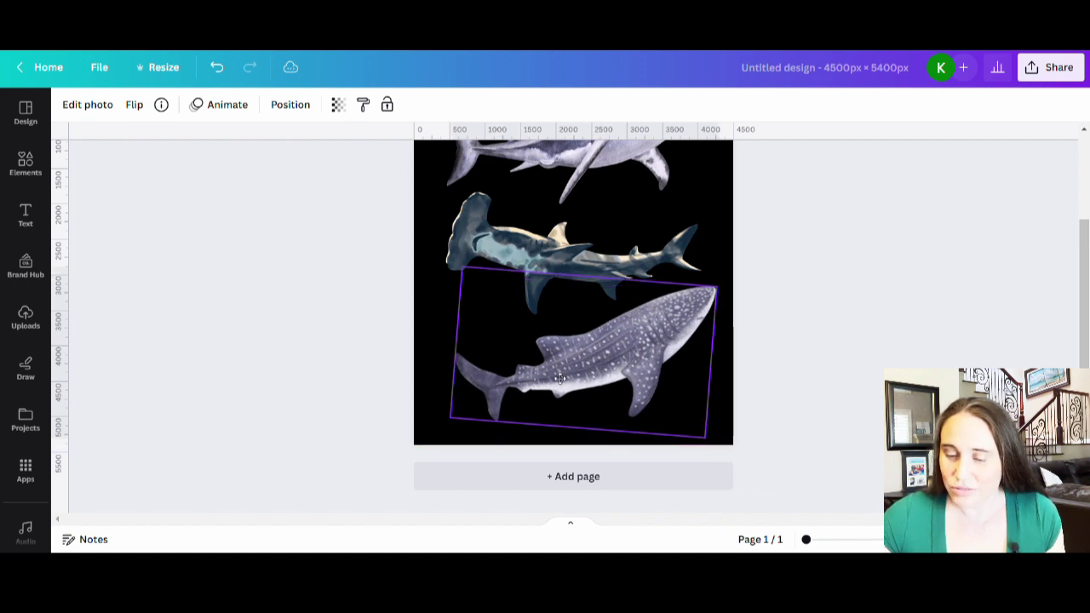
left_click(926, 338)
scroll(864, 310, "up", 3)
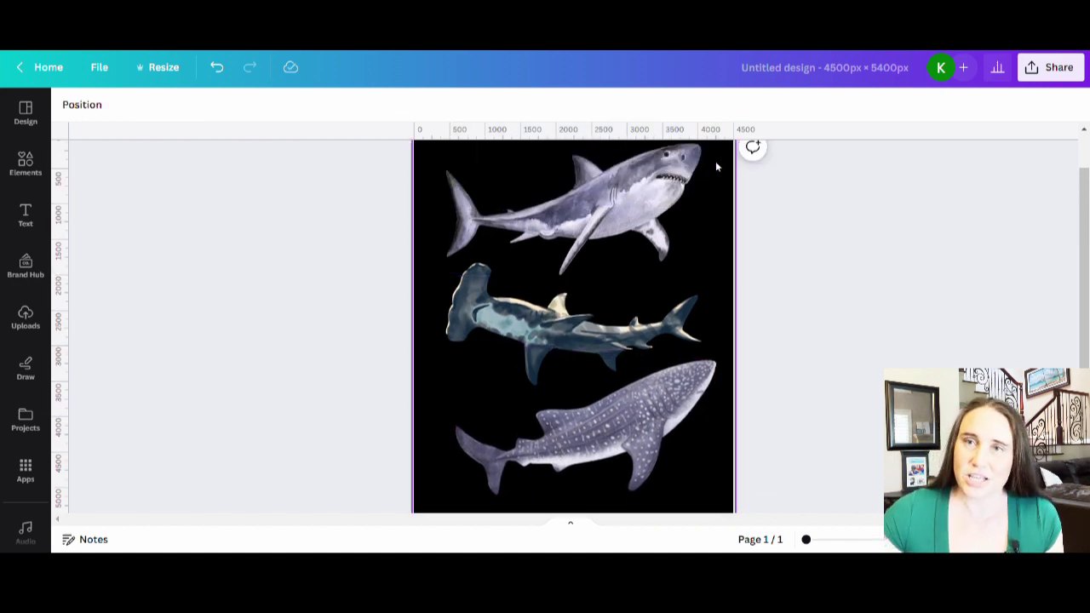
scroll(852, 301, "up", 1)
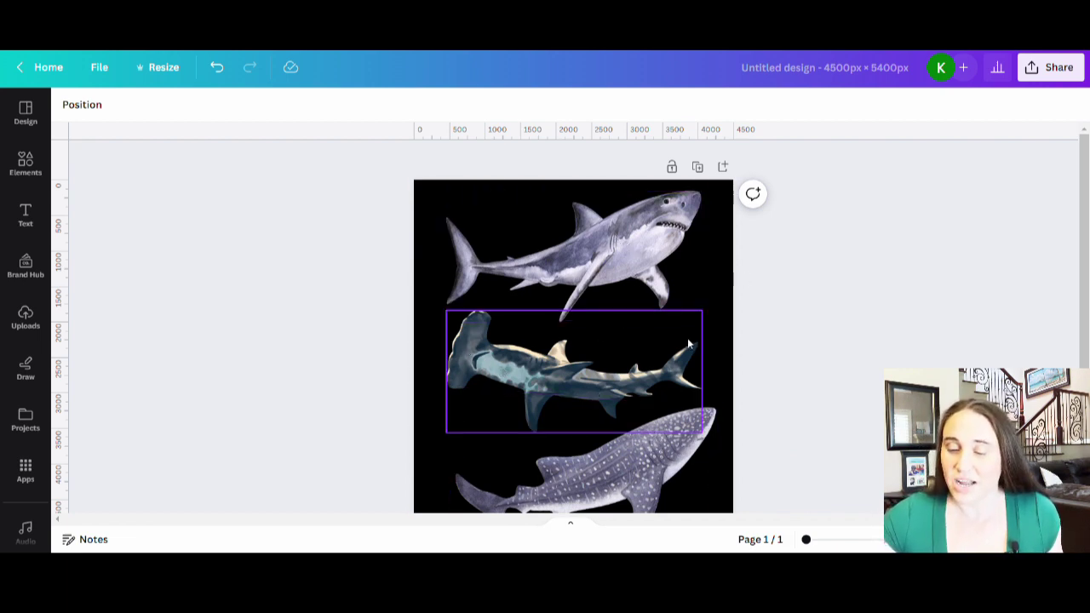
scroll(689, 345, "down", 2)
scroll(780, 307, "up", 2)
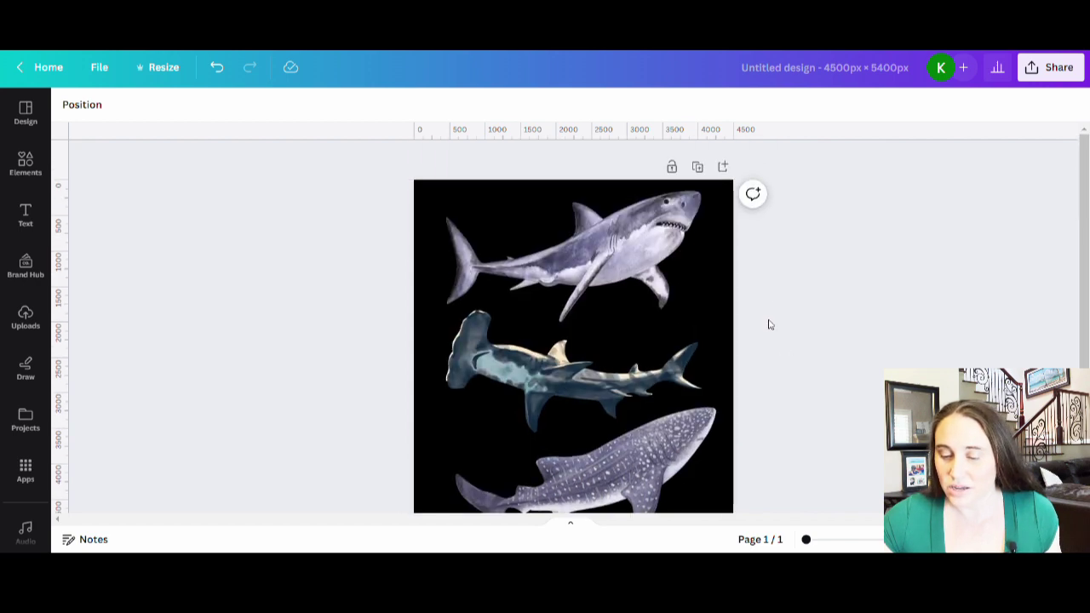
scroll(770, 322, "down", 2)
left_click(617, 454)
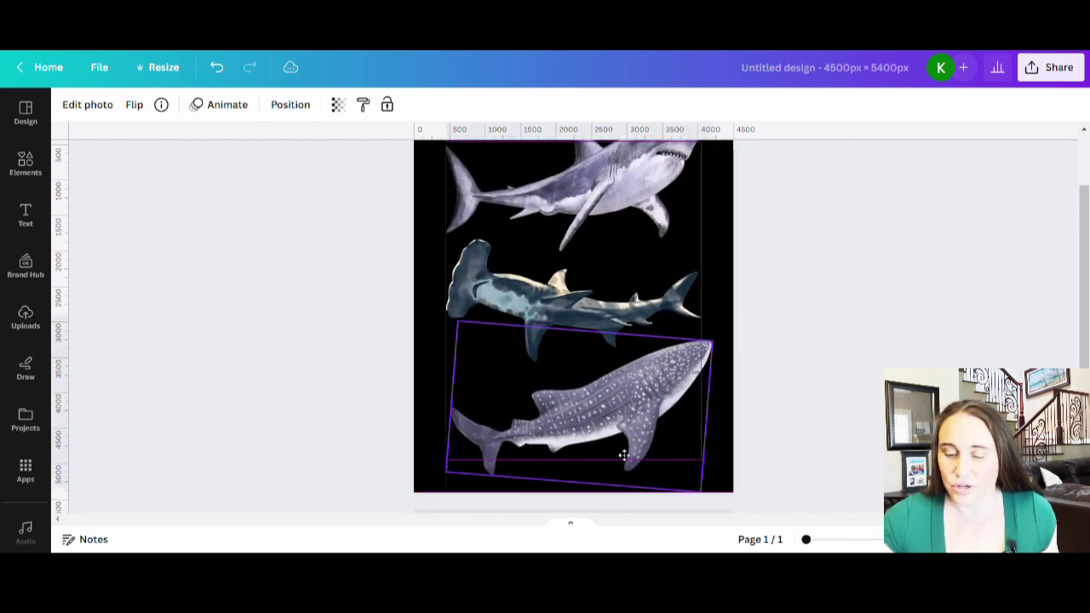
left_click(752, 333)
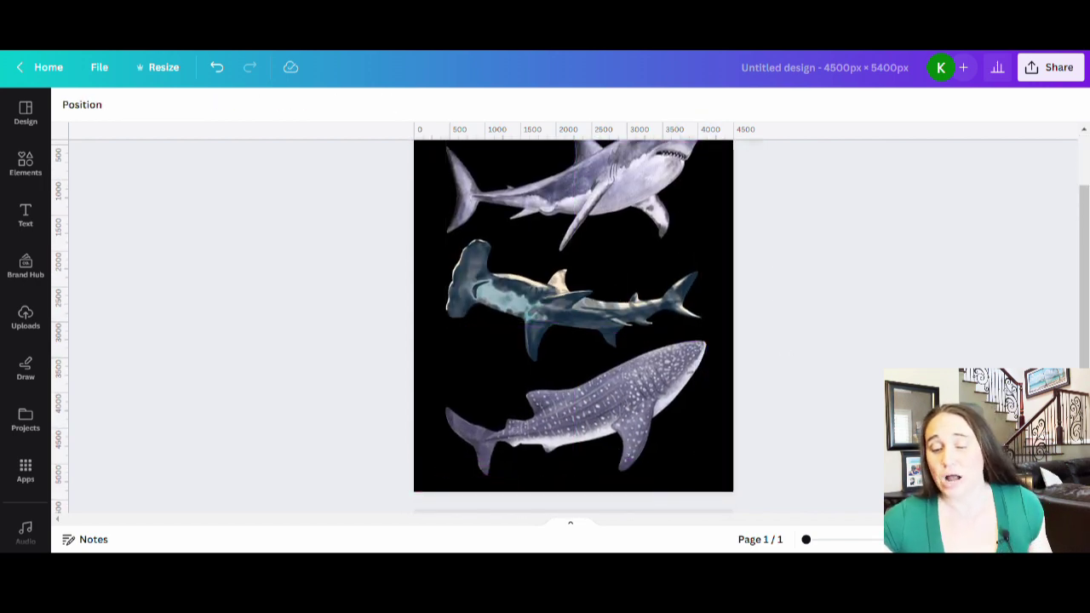
scroll(574, 327, "up", 2)
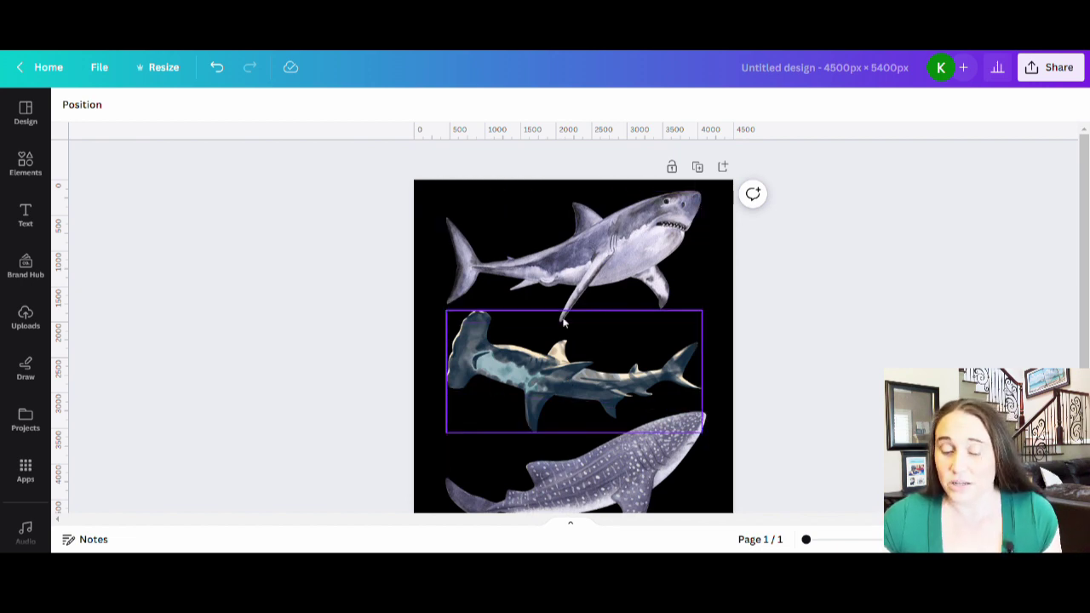
scroll(646, 376, "down", 3)
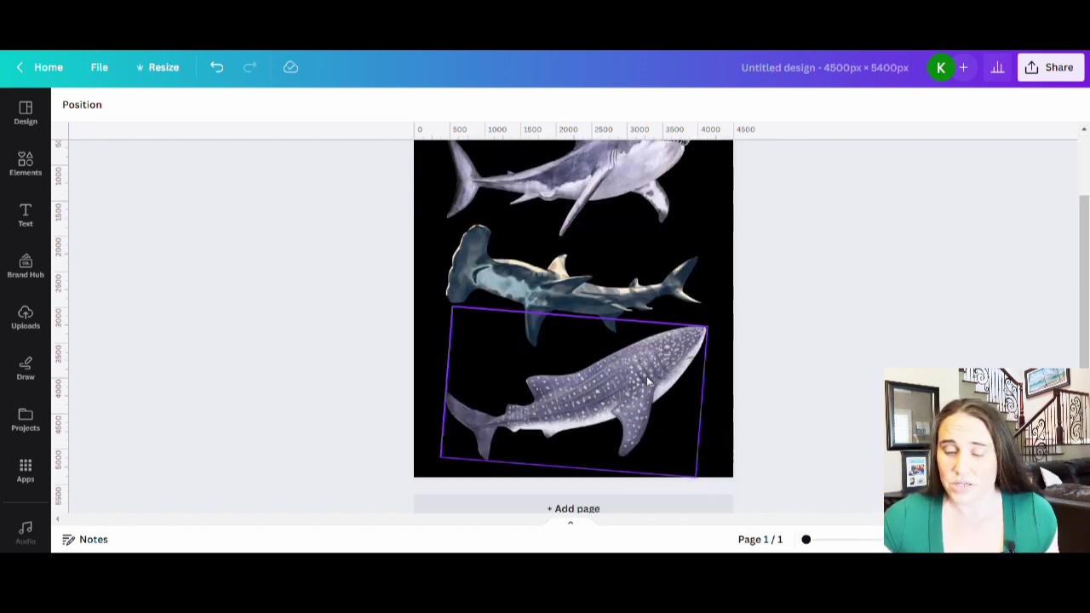
scroll(767, 359, "up", 3)
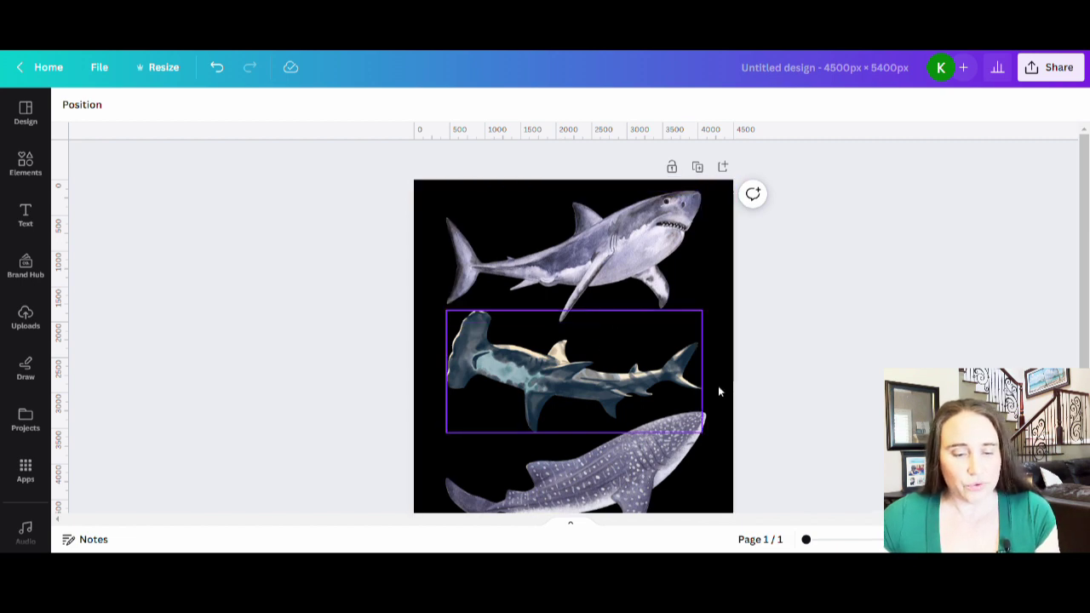
Replace the graphics search with 'blue splatter'.
left_click(26, 160)
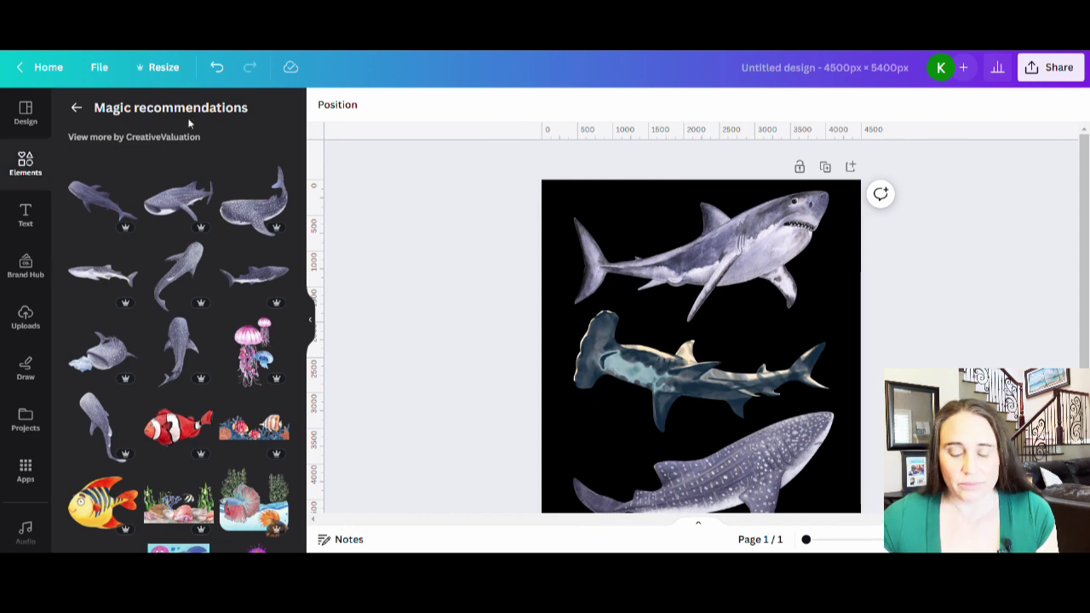
left_click(75, 108)
left_click(121, 116)
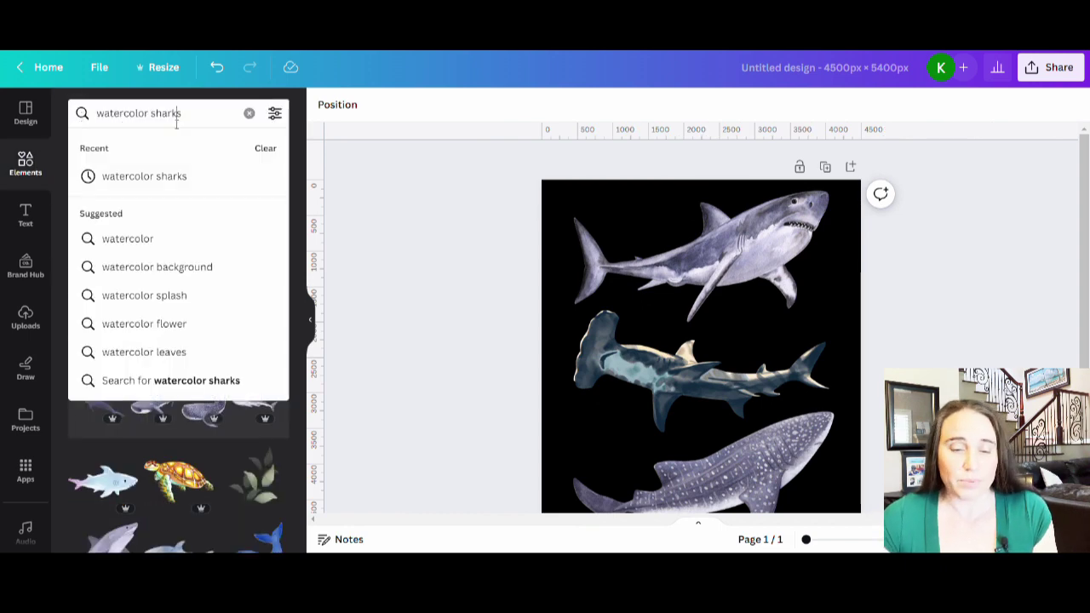
key("BackSpace")
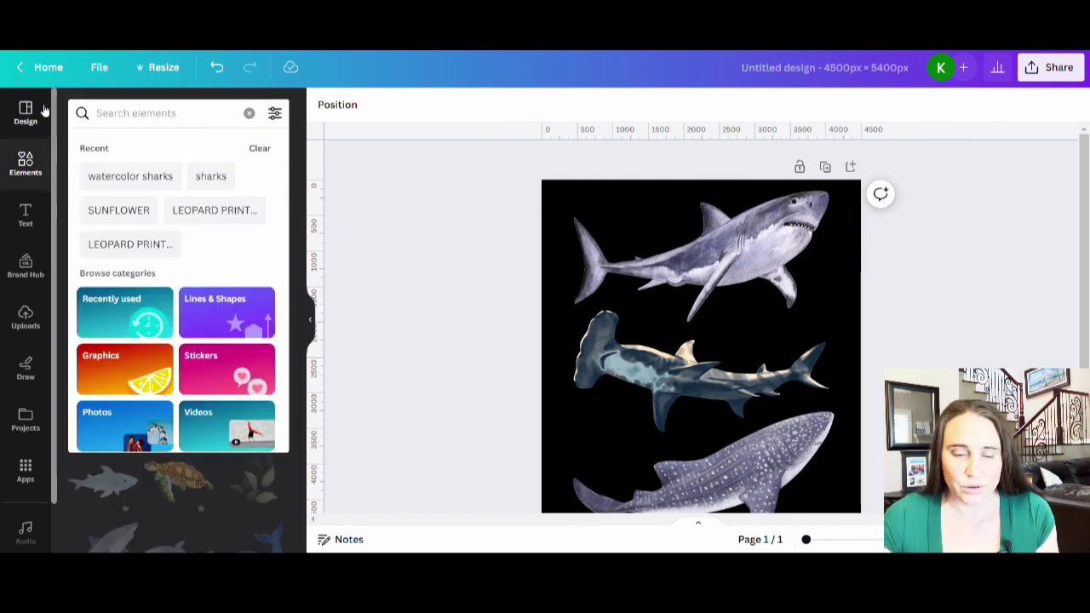
type("blue")
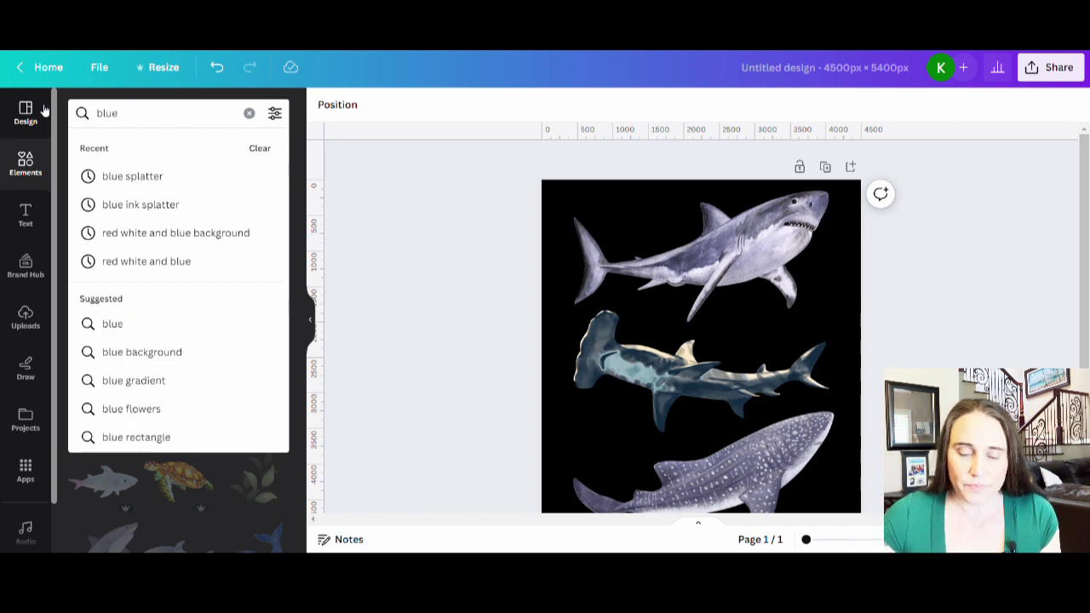
type(" splat")
key("BackSpace")
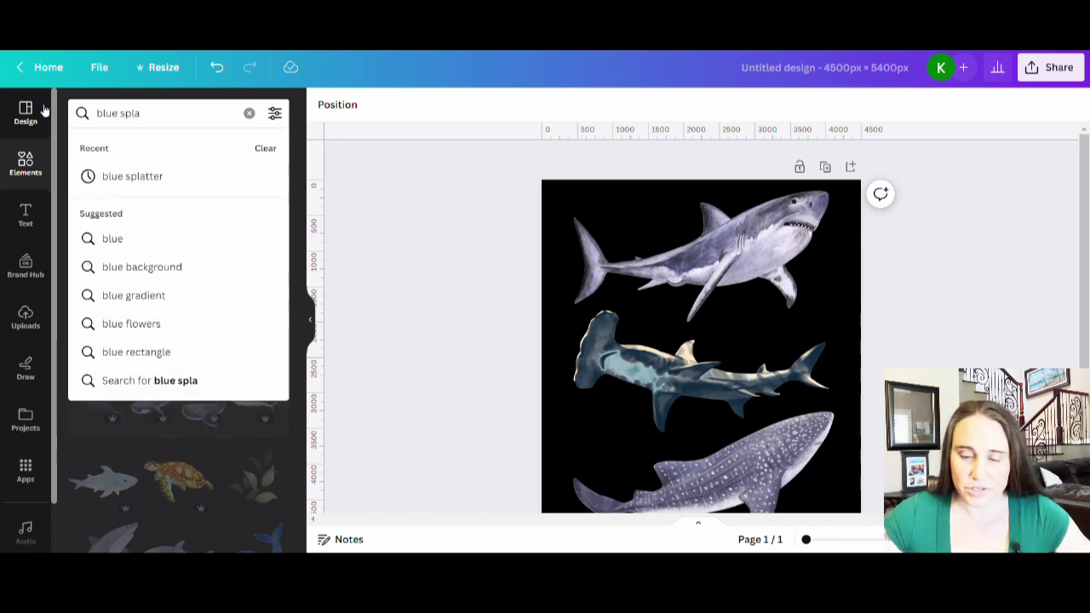
type("tter")
key("Return")
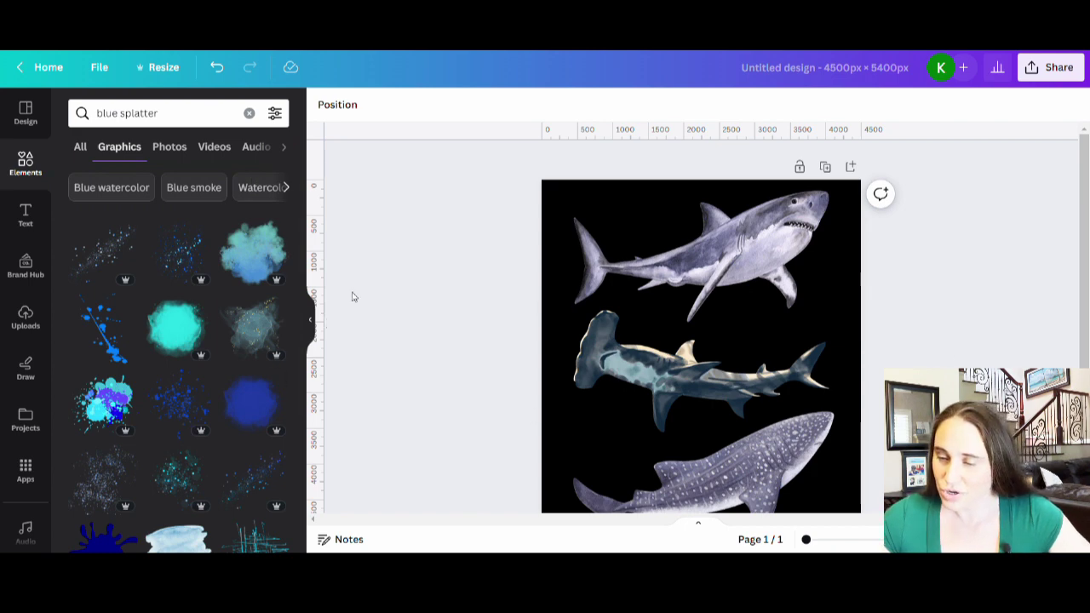
Add a sparkle splatter, enlarge it, and spread it across the middle of the sharks.
left_click(132, 264)
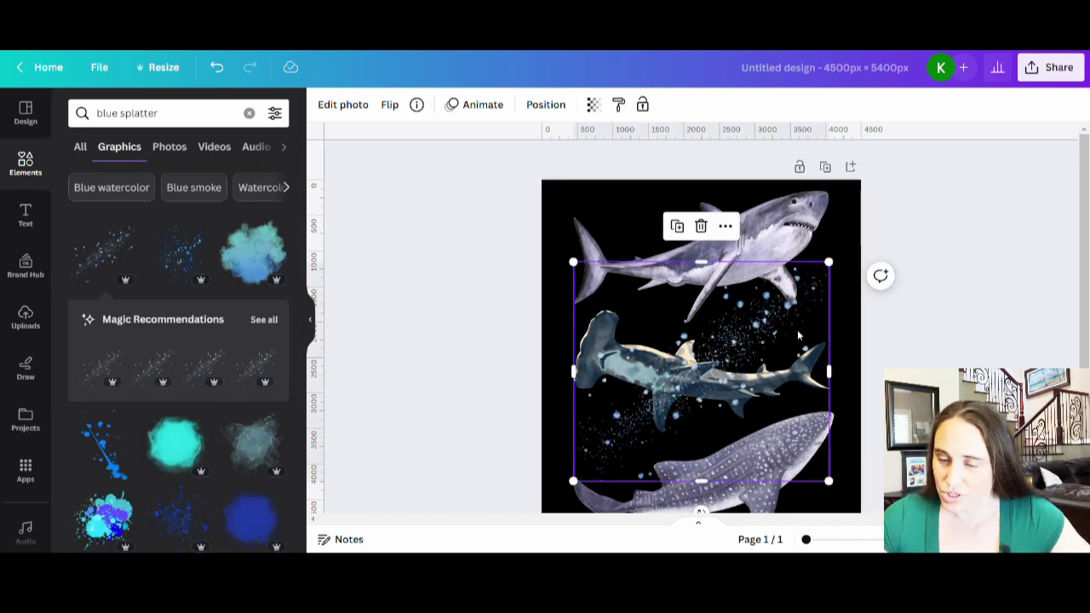
left_click(883, 243)
left_click(810, 267)
left_click_drag(828, 260, 861, 231)
left_click_drag(747, 310, 746, 300)
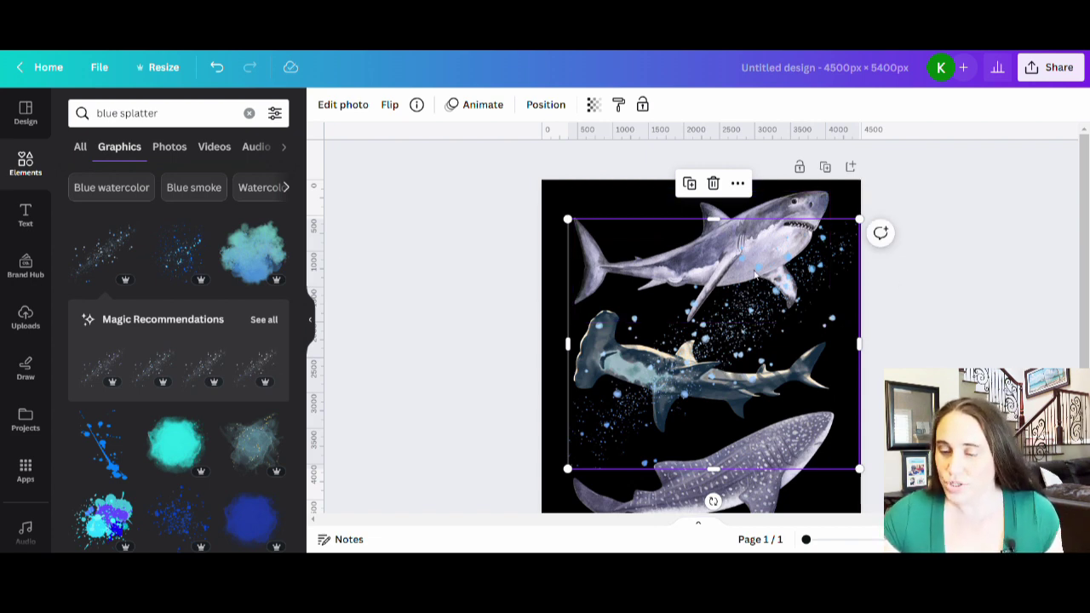
left_click(605, 187)
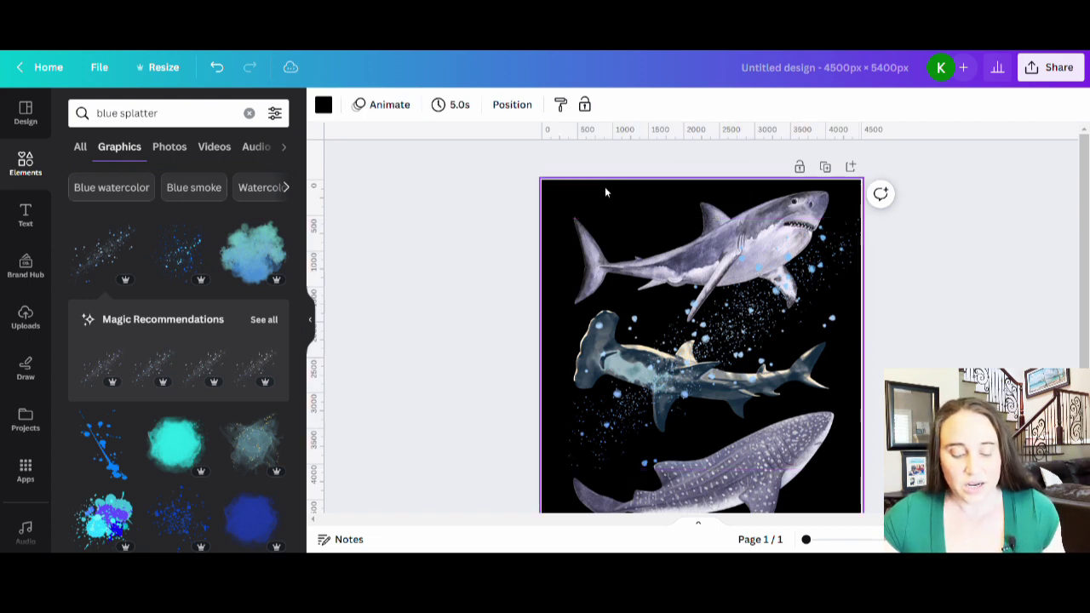
left_click(765, 304)
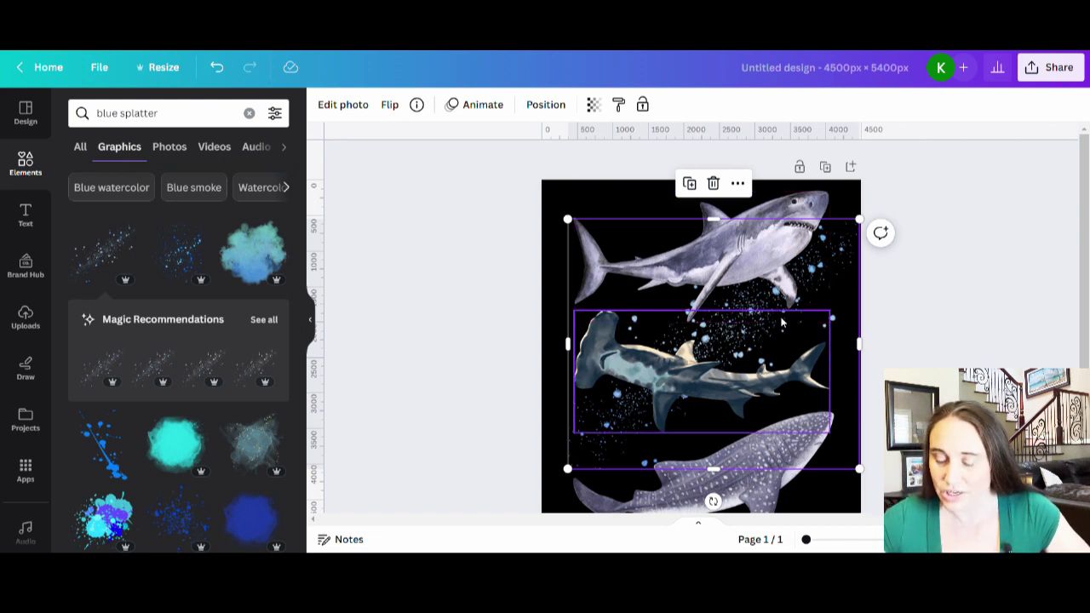
left_click(971, 335)
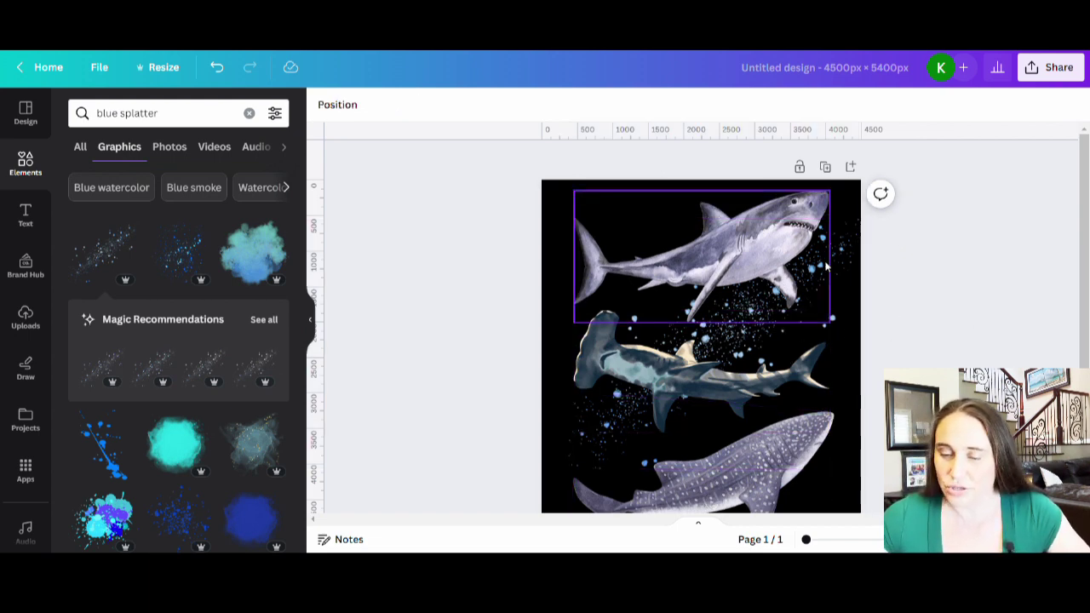
Add a blue splatter graphic and tilt it at an angle over the sharks.
scroll(877, 294, "down", 3)
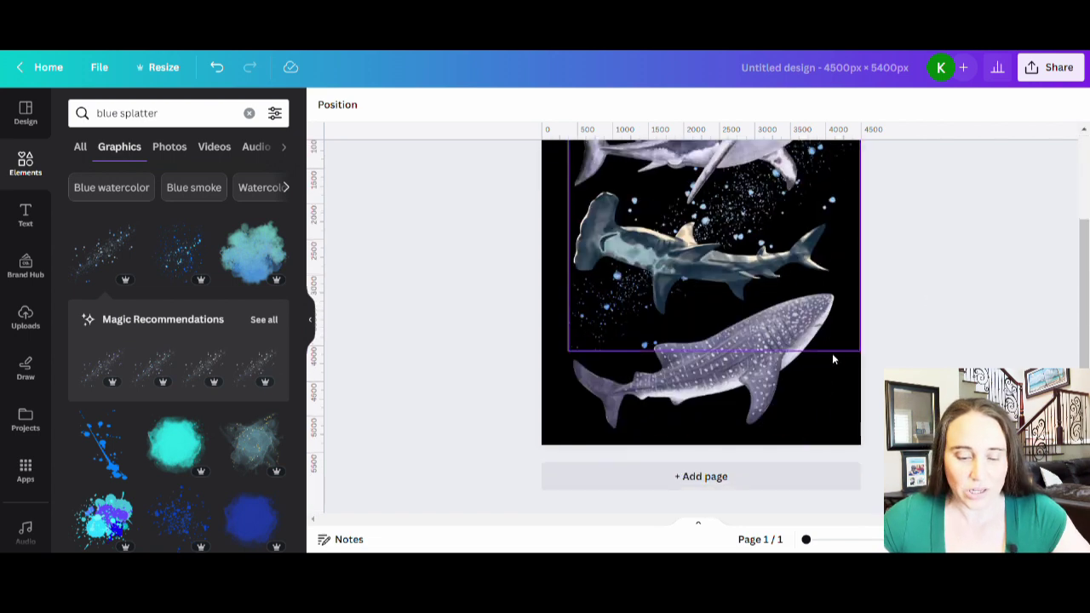
scroll(905, 276, "up", 2)
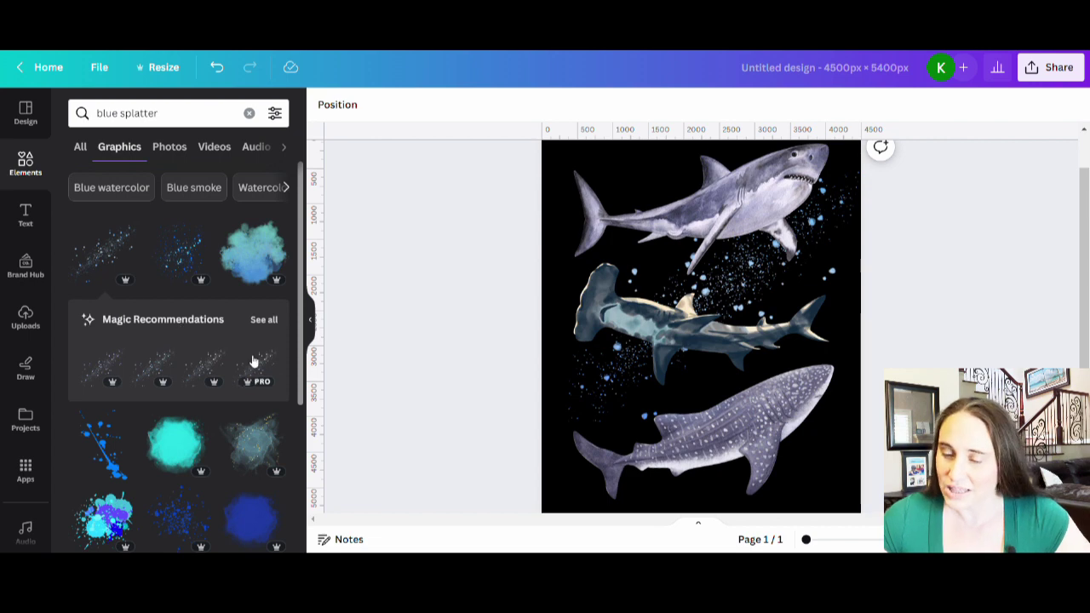
left_click(202, 267)
left_click_drag(774, 402, 729, 362)
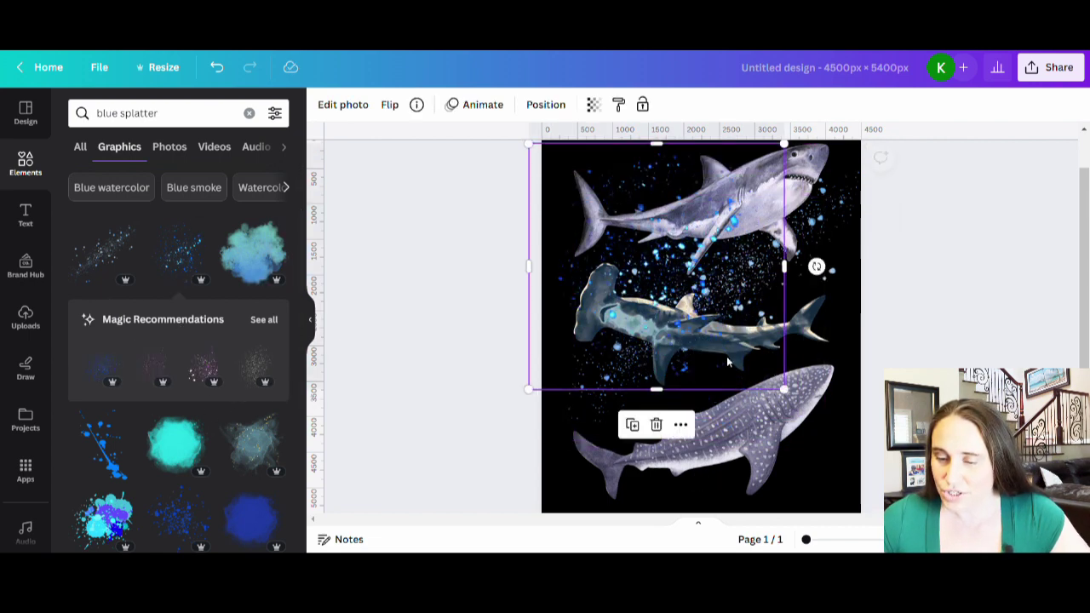
left_click_drag(824, 274, 587, 417)
left_click_drag(624, 379, 642, 380)
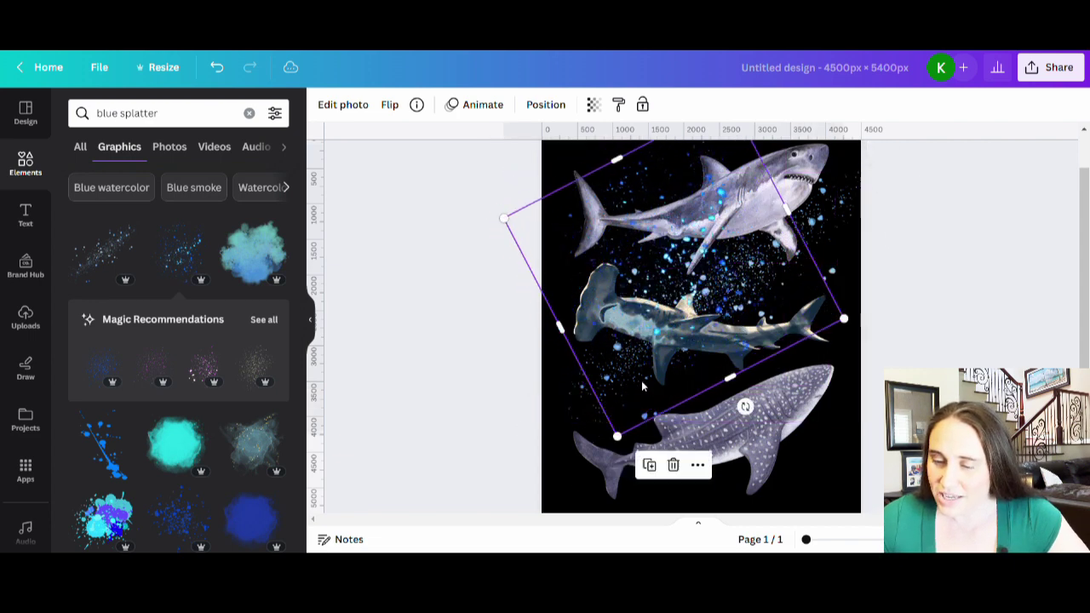
Enlarge the tilted splatter and shift it down over the hammerhead and whale shark.
left_click_drag(848, 322, 932, 356)
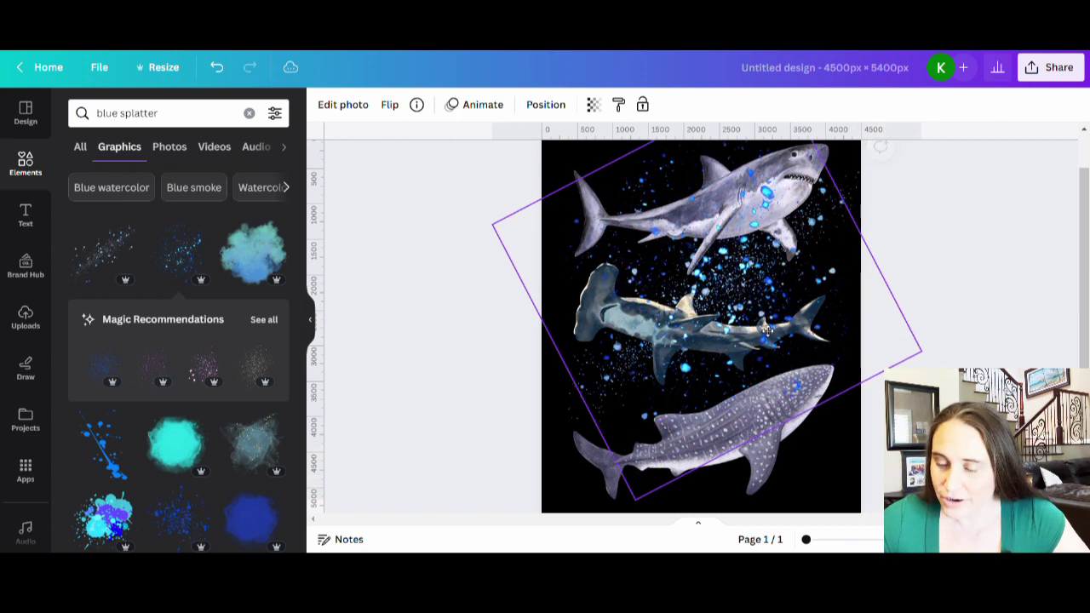
scroll(774, 352, "up", 2)
left_click_drag(773, 351, 764, 437)
scroll(741, 316, "down", 3)
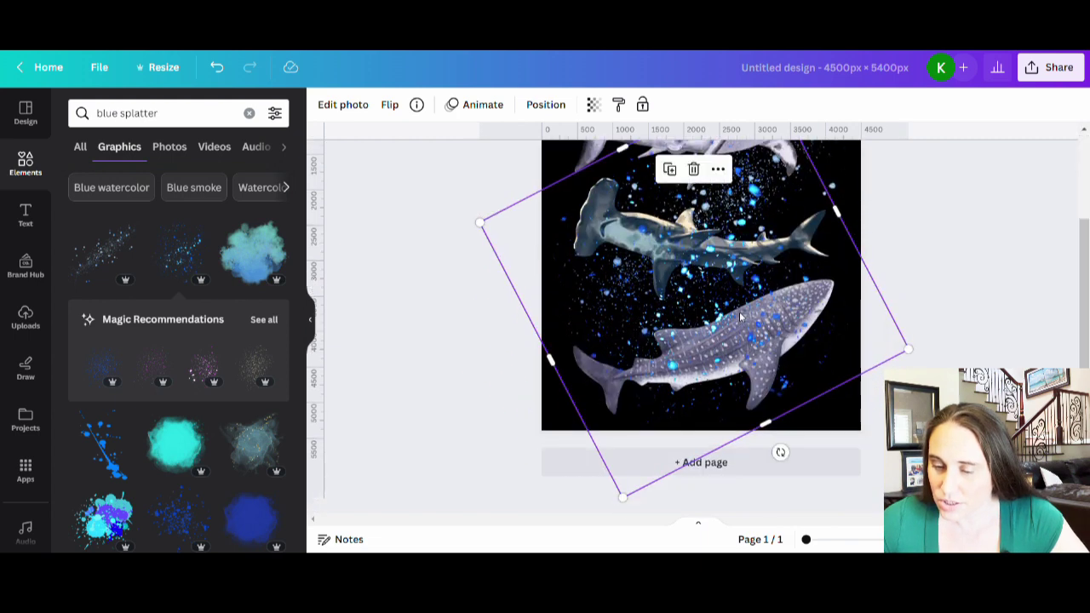
left_click_drag(741, 317, 775, 331)
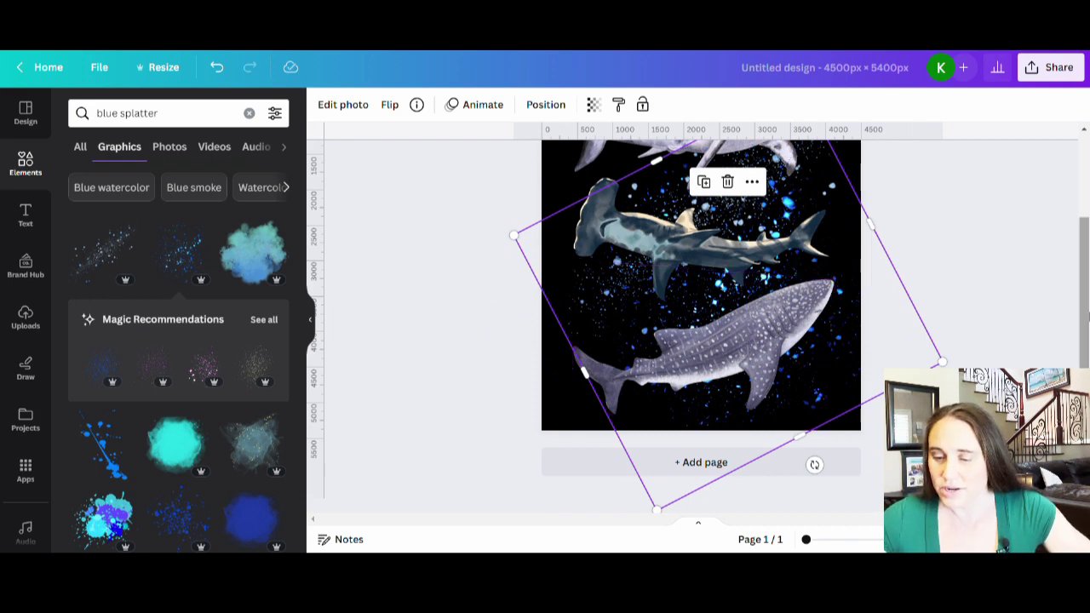
left_click(1026, 290)
scroll(975, 274, "up", 3)
scroll(1018, 302, "down", 2)
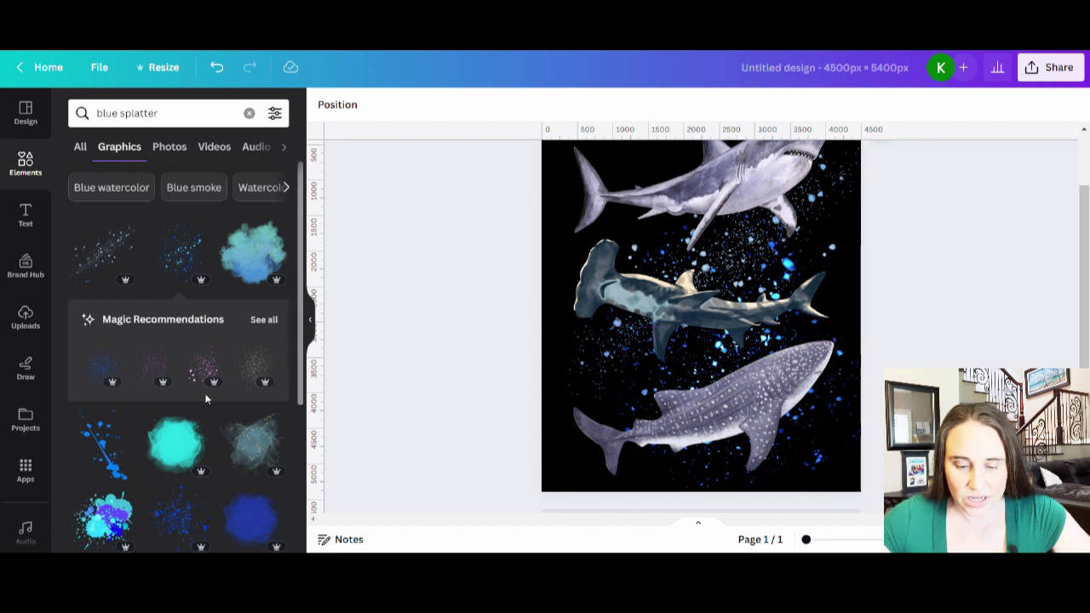
Add a teal splatter, move it toward the upper left, and browse more splatters.
scroll(183, 358, "down", 3)
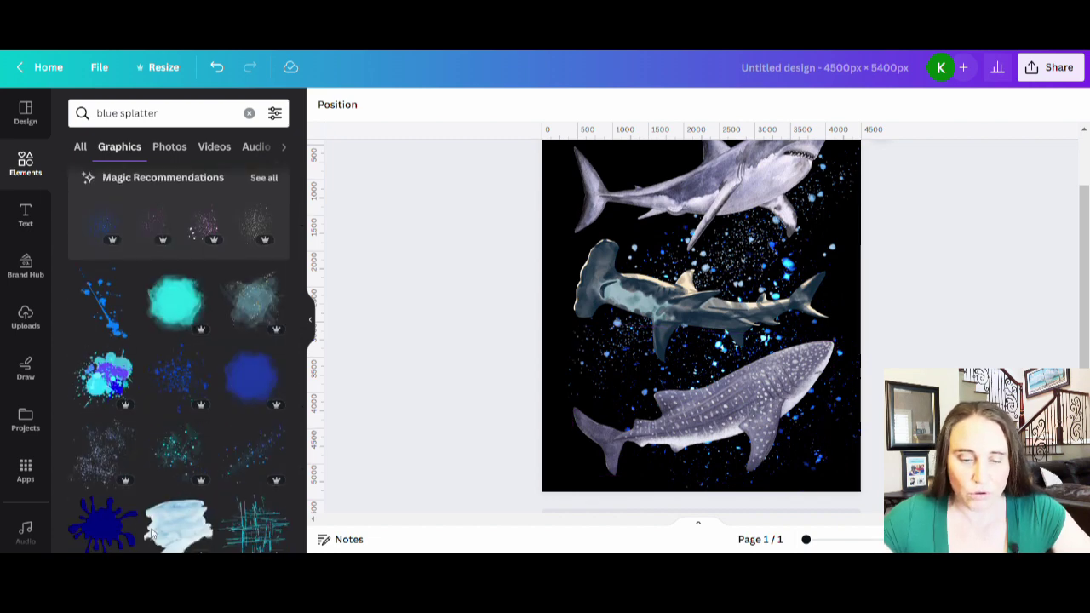
scroll(184, 358, "down", 2)
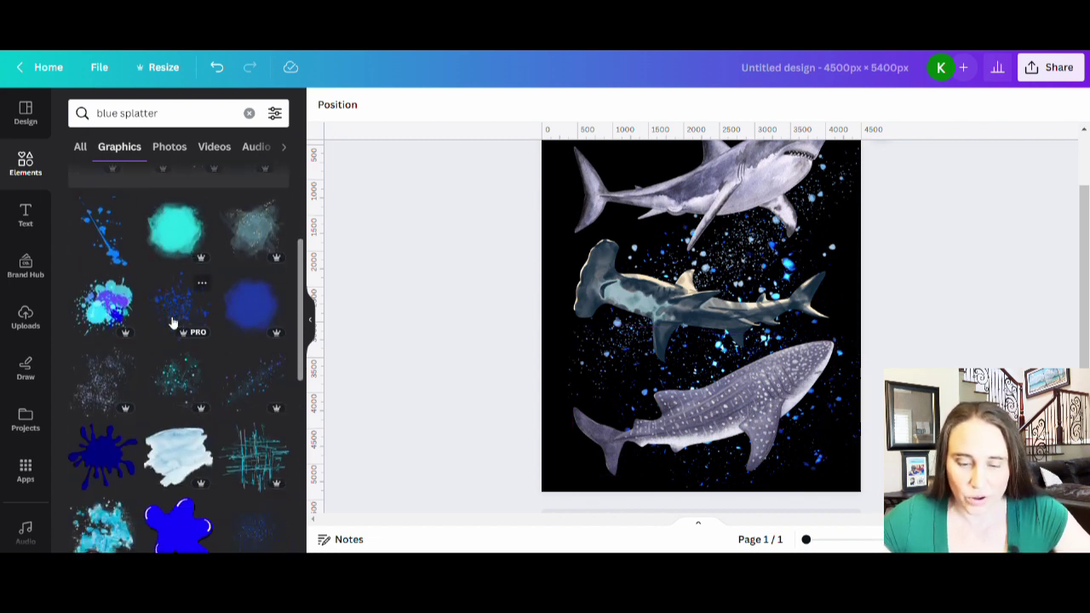
scroll(183, 334, "down", 3)
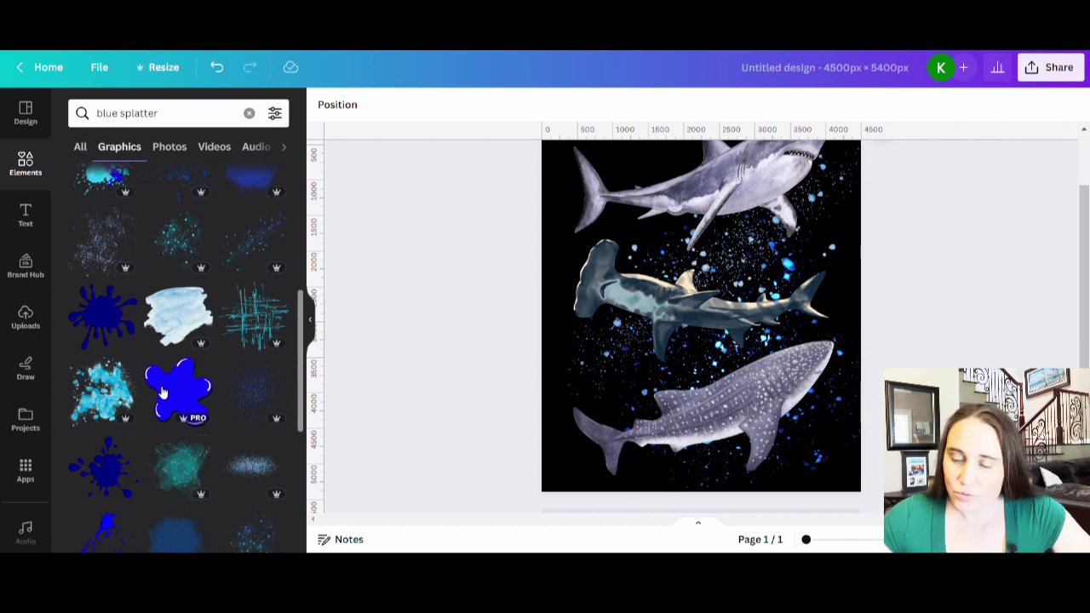
scroll(163, 392, "down", 3)
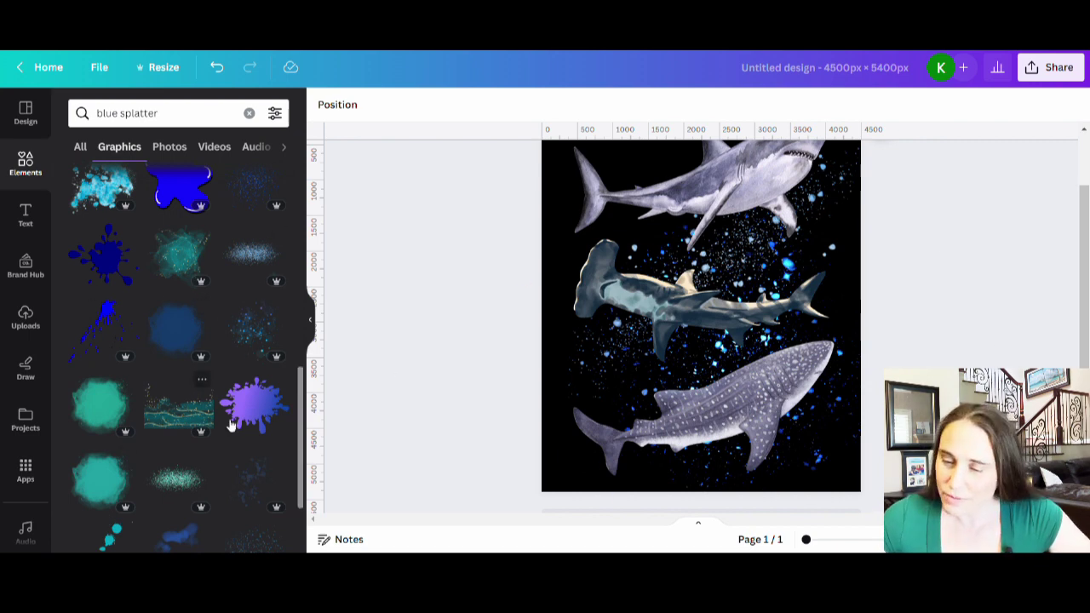
left_click(187, 264)
left_click_drag(711, 301, 682, 358)
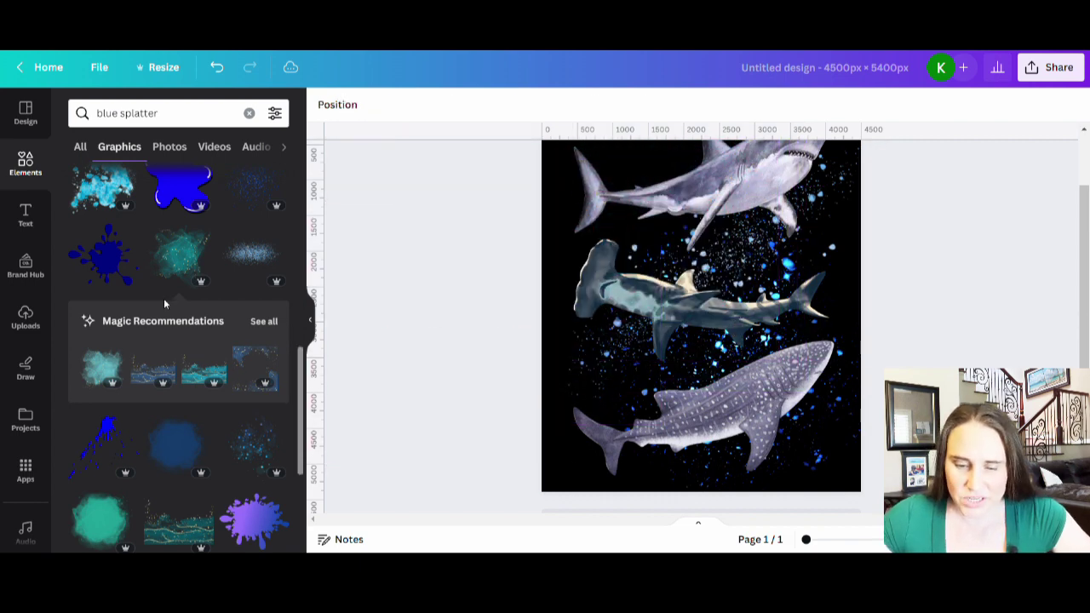
scroll(141, 364, "down", 2)
scroll(127, 374, "down", 5)
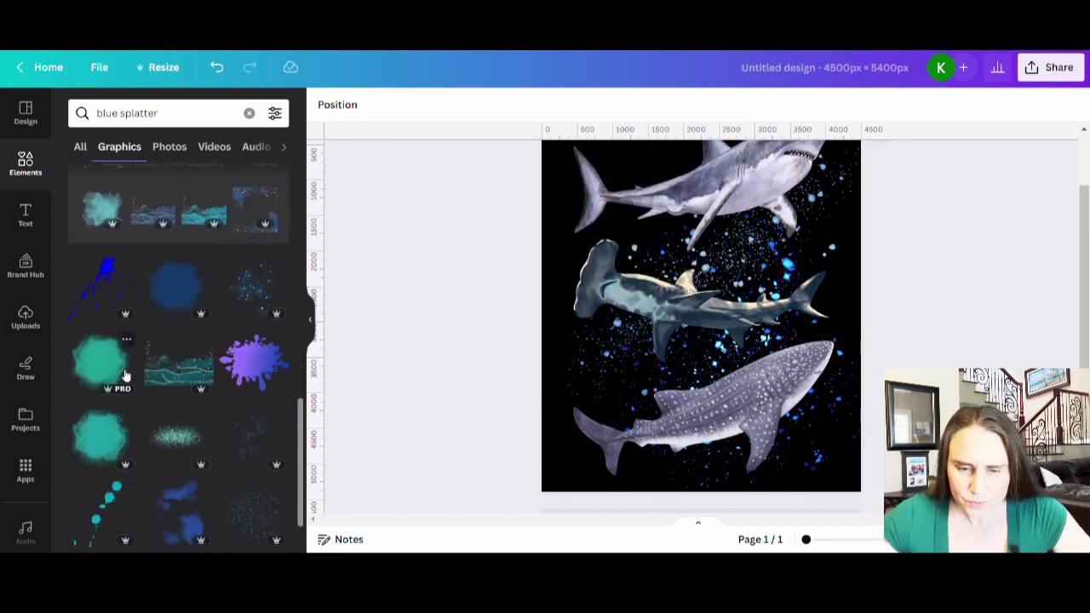
scroll(213, 341, "down", 3)
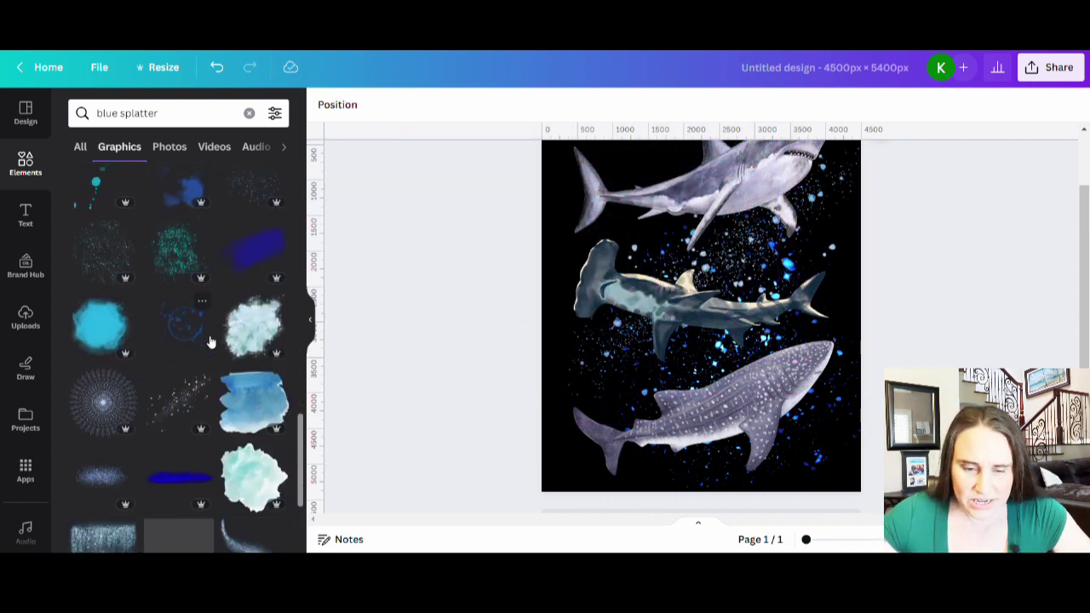
scroll(194, 400, "up", 2)
scroll(194, 400, "down", 6)
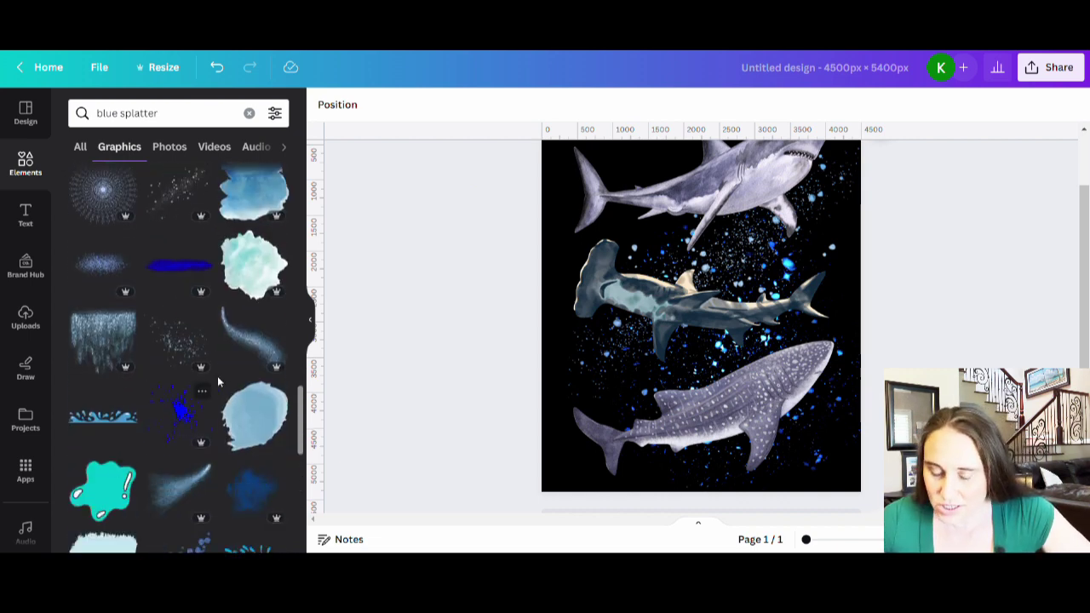
Add another splatter and position it over the great white at the upper left.
left_click(173, 334)
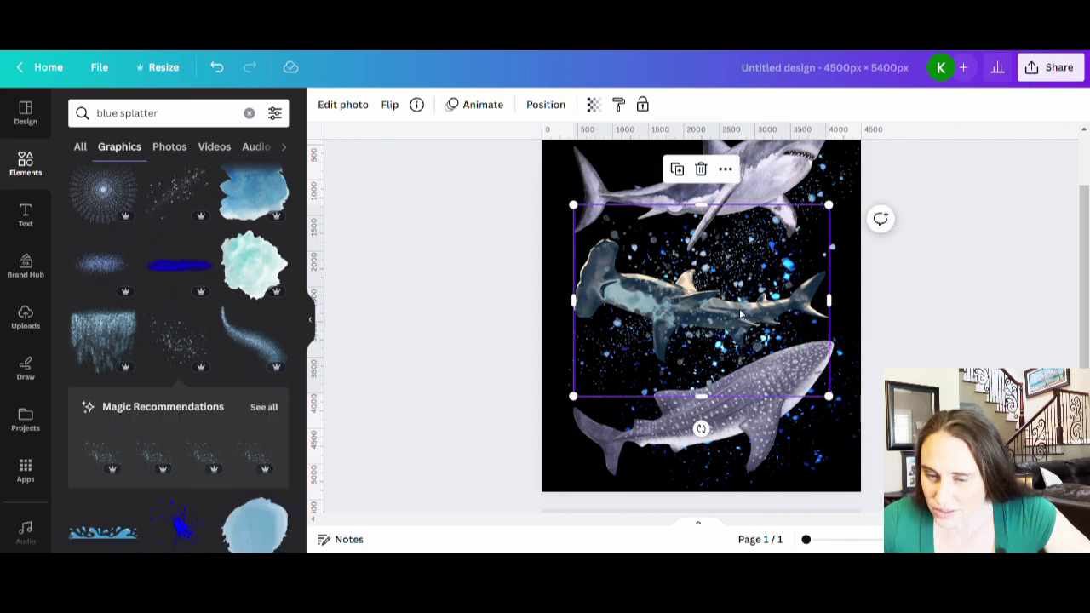
scroll(791, 387, "up", 1)
left_click_drag(791, 387, 692, 316)
left_click_drag(633, 266, 725, 280)
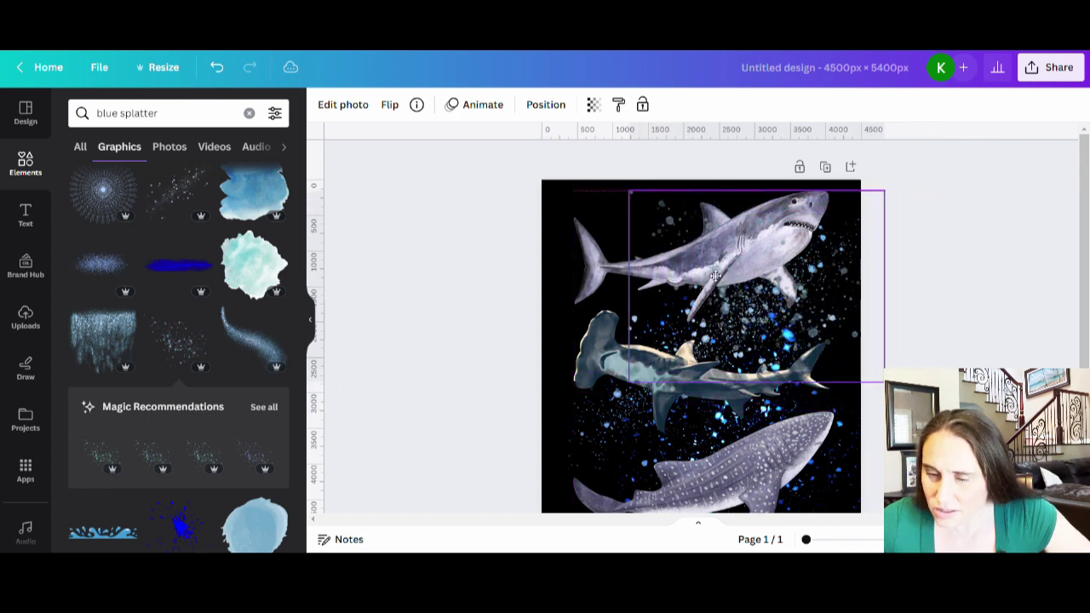
left_click_drag(715, 275, 636, 274)
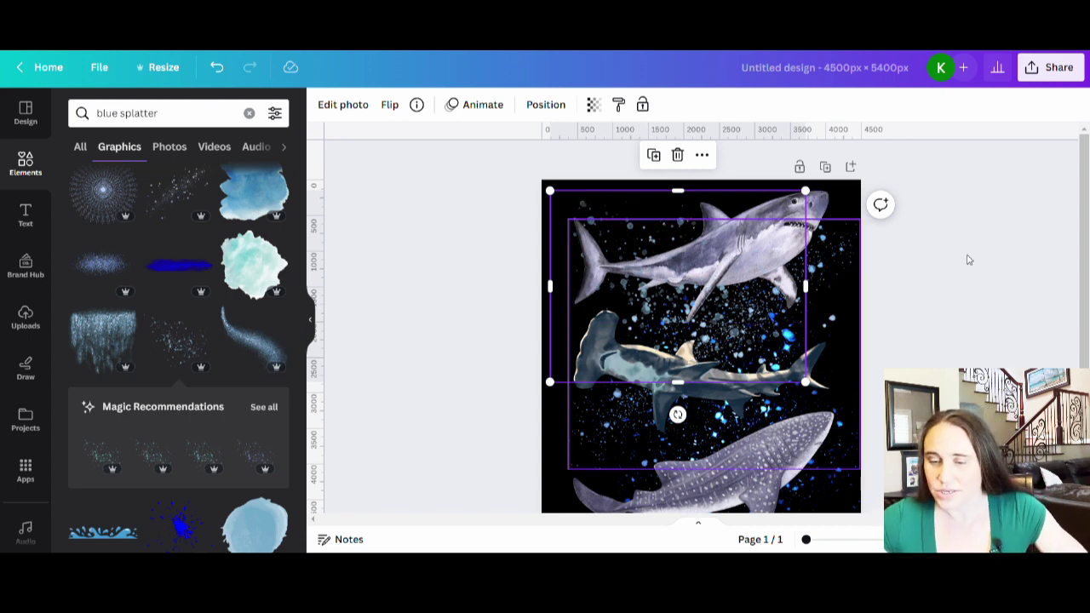
left_click(1003, 307)
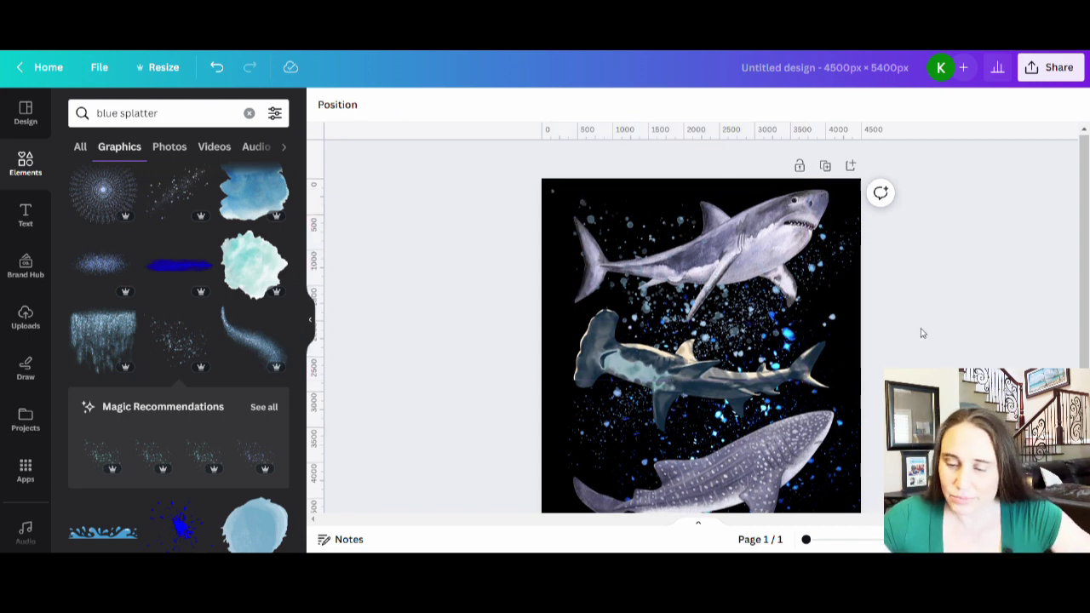
Add the dark blue splatter graphic and move it up and left.
scroll(937, 336, "down", 1)
scroll(949, 341, "up", 1)
scroll(161, 345, "down", 4)
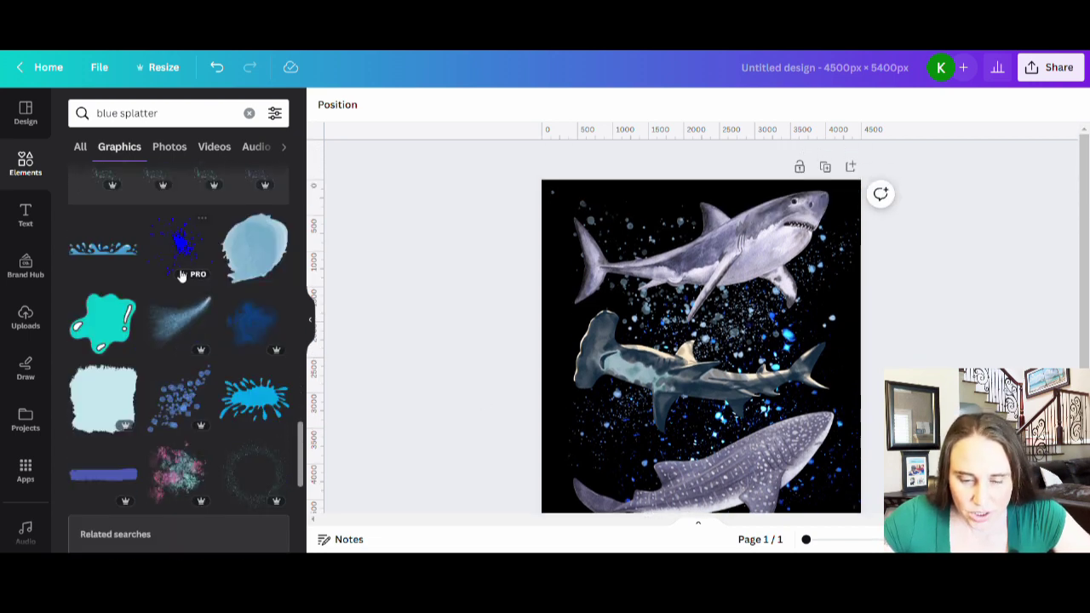
scroll(256, 230, "down", 2)
scroll(196, 298, "down", 6)
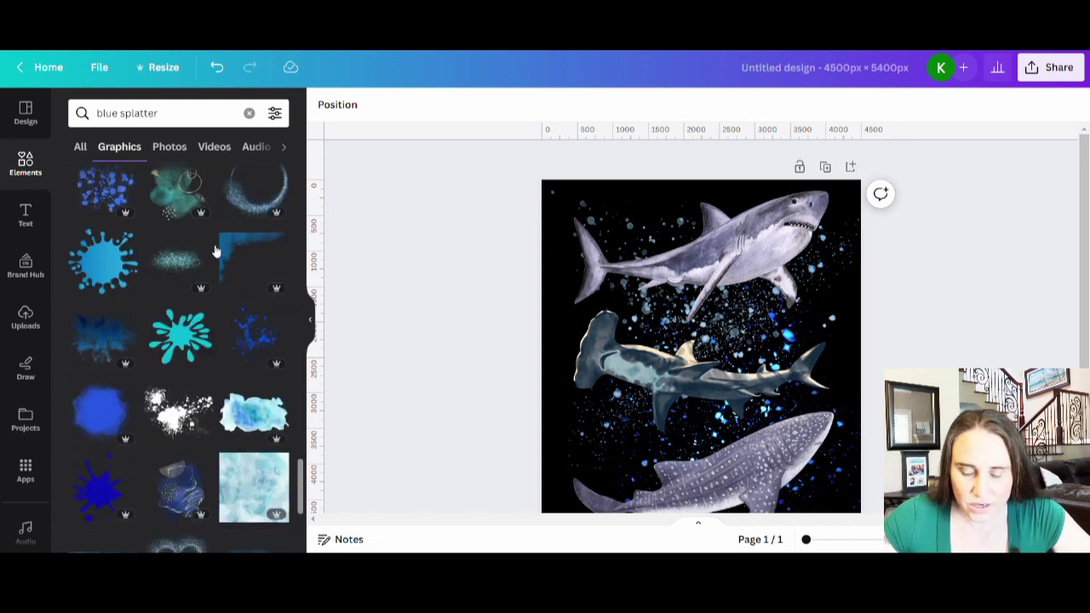
scroll(220, 247, "down", 3)
scroll(220, 247, "up", 2)
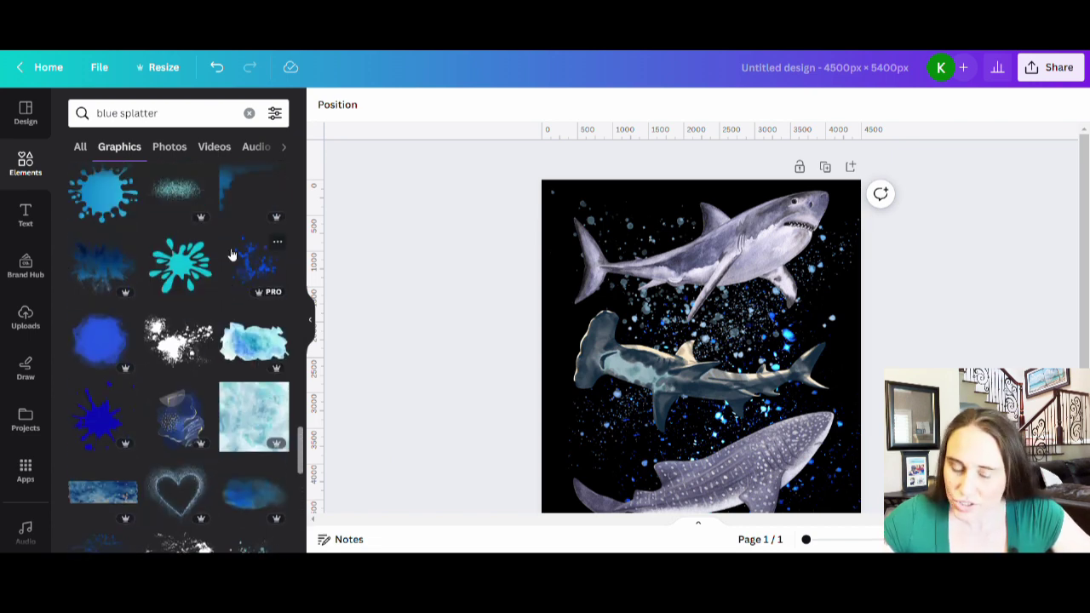
scroll(213, 240, "down", 4)
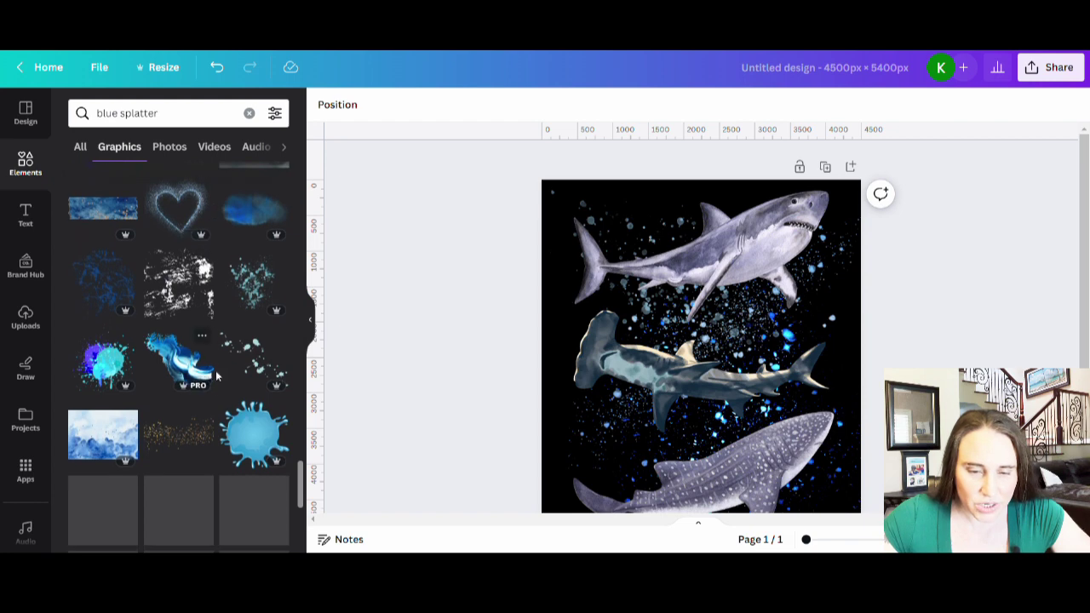
left_click(102, 281)
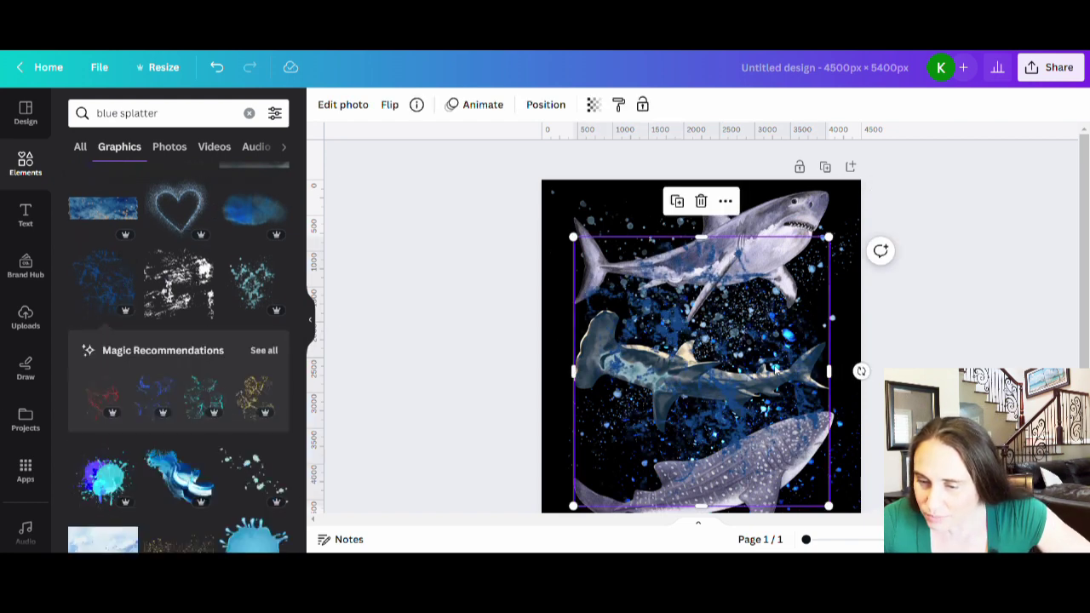
left_click_drag(779, 371, 749, 334)
Enlarge the dark blue splatter to cover the whole page and center it.
scroll(749, 334, "down", 3)
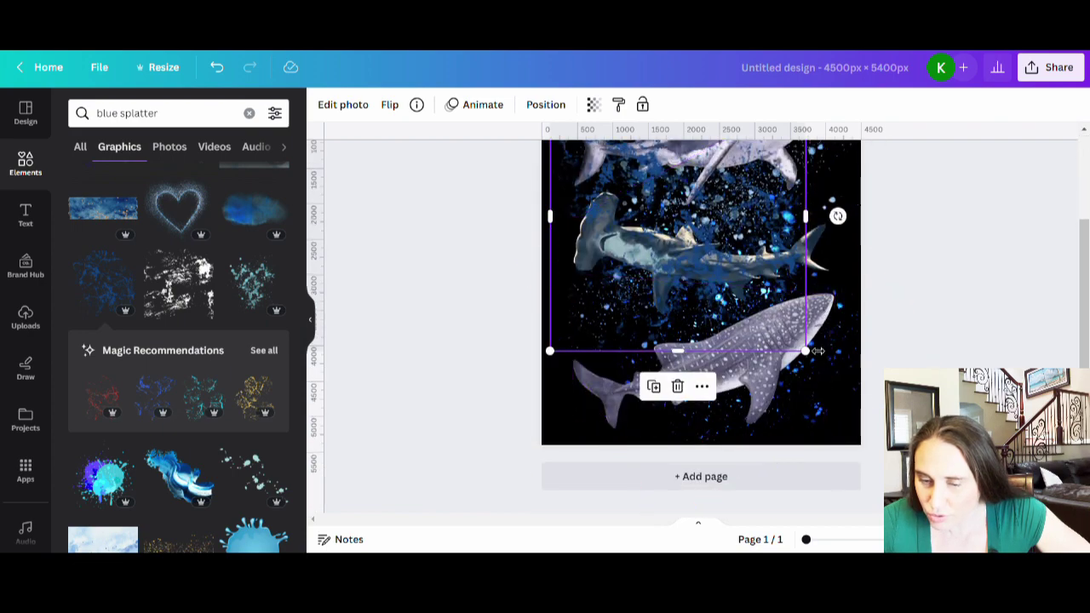
left_click_drag(814, 356, 863, 416)
left_click_drag(783, 291, 785, 324)
scroll(786, 324, "up", 4)
left_click_drag(861, 231, 880, 207)
left_click_drag(668, 392, 668, 382)
Send the page-wide splatter back with Ctrl+[ so it sits behind the sharks.
scroll(549, 215, "down", 1)
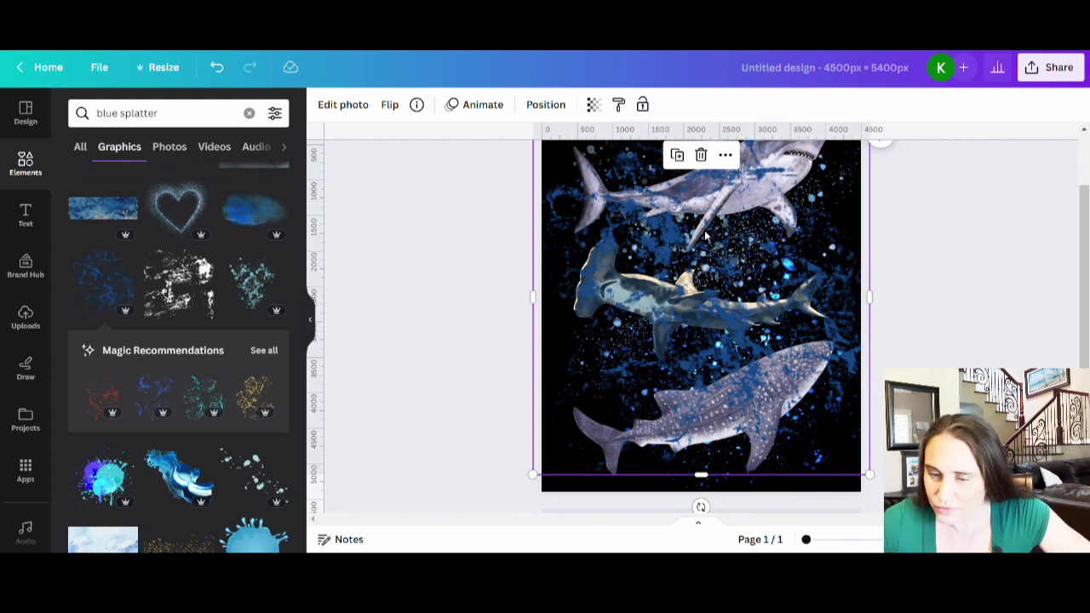
key("Escape")
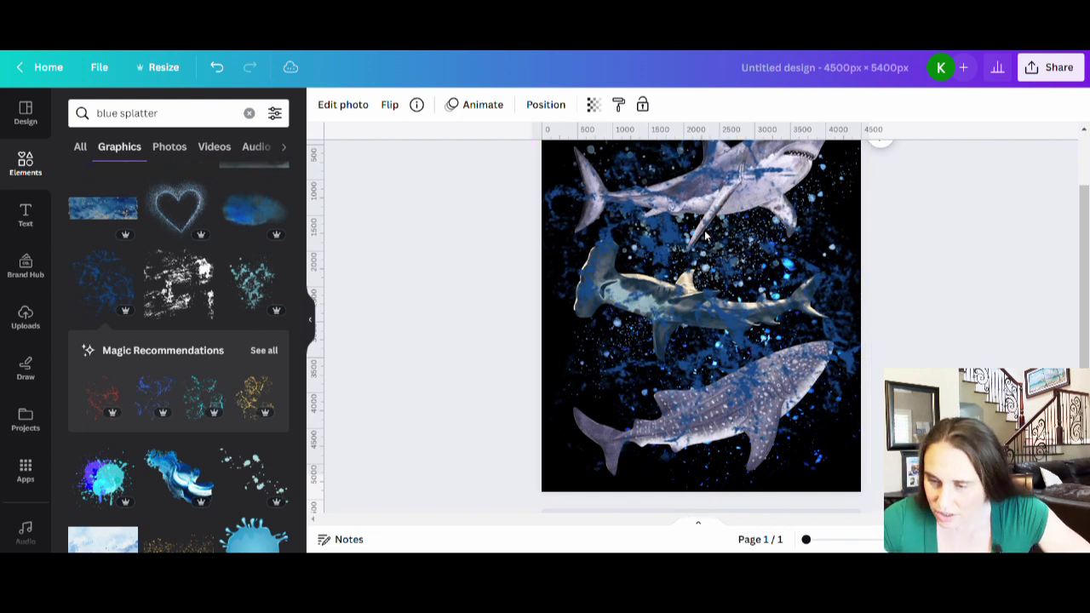
left_click(706, 236)
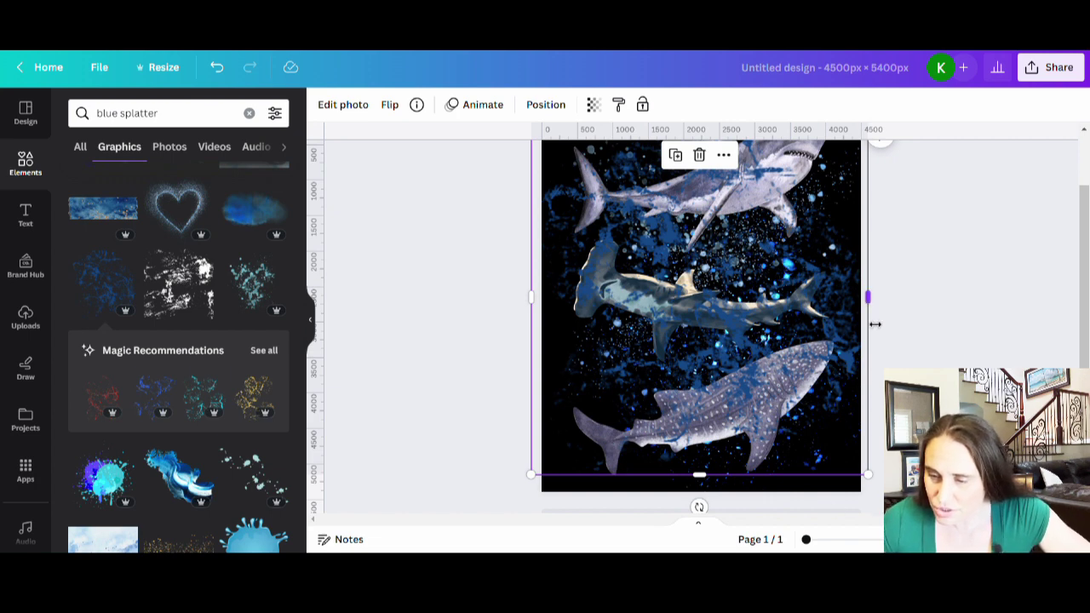
key("Escape")
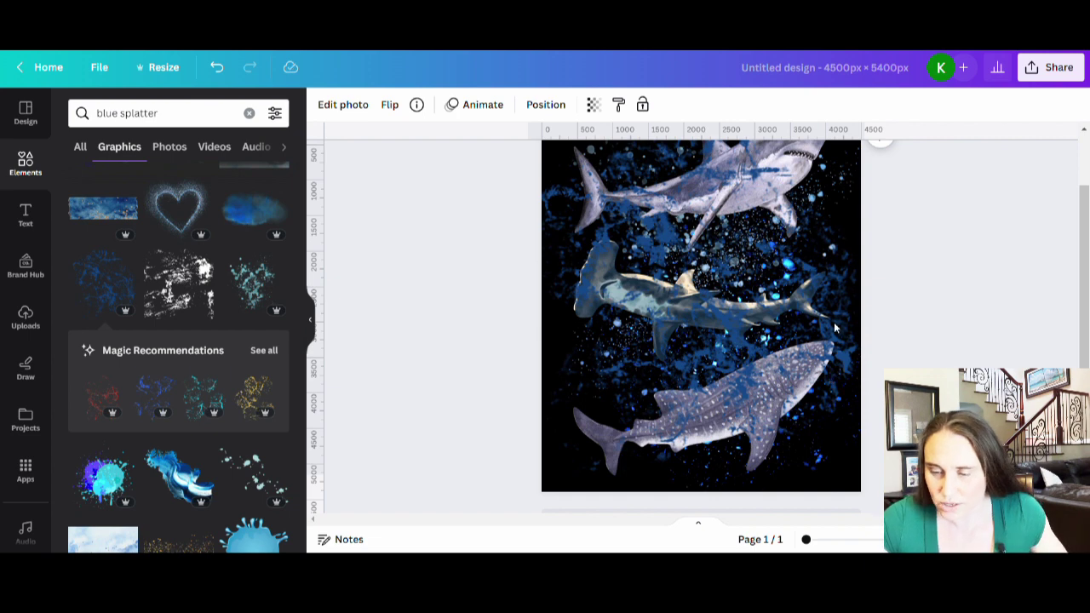
left_click(707, 392)
scroll(811, 244, "up", 2)
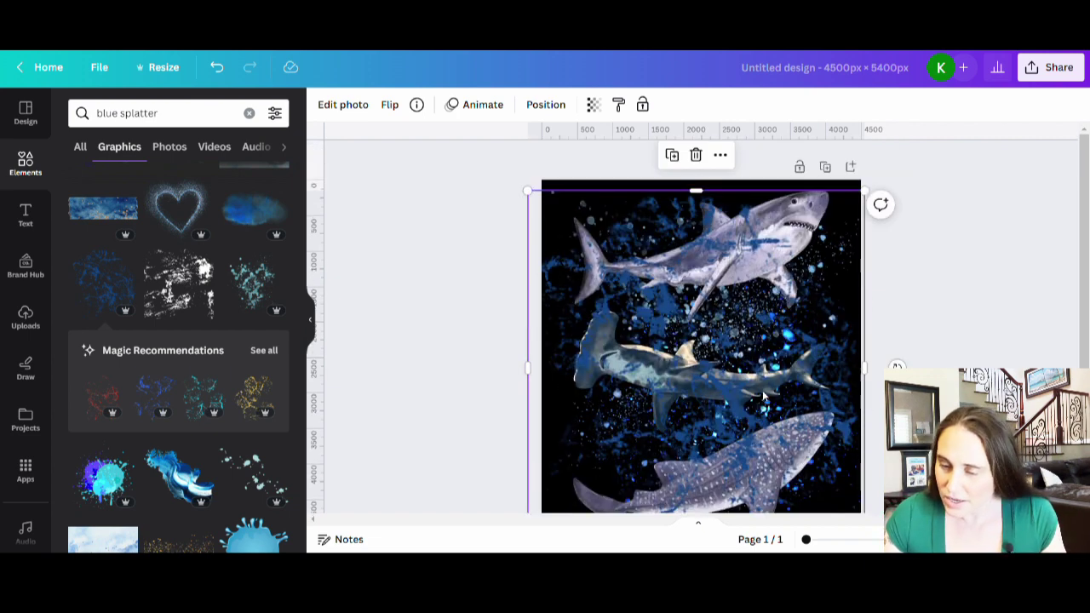
key("ctrl+bracketleft")
key("ctrl+bracketleft")
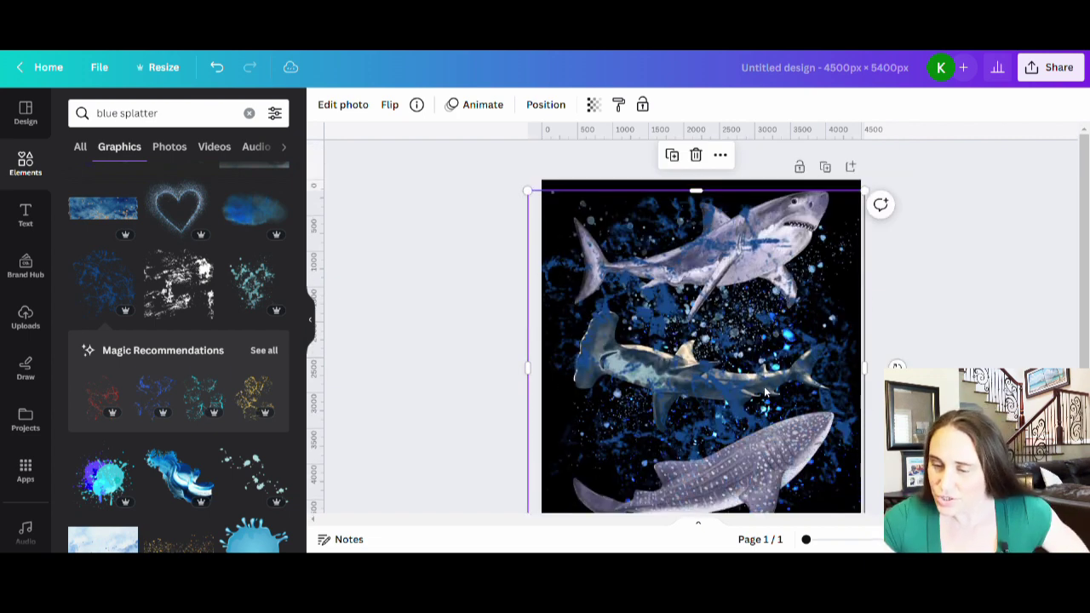
key("ctrl+bracketleft")
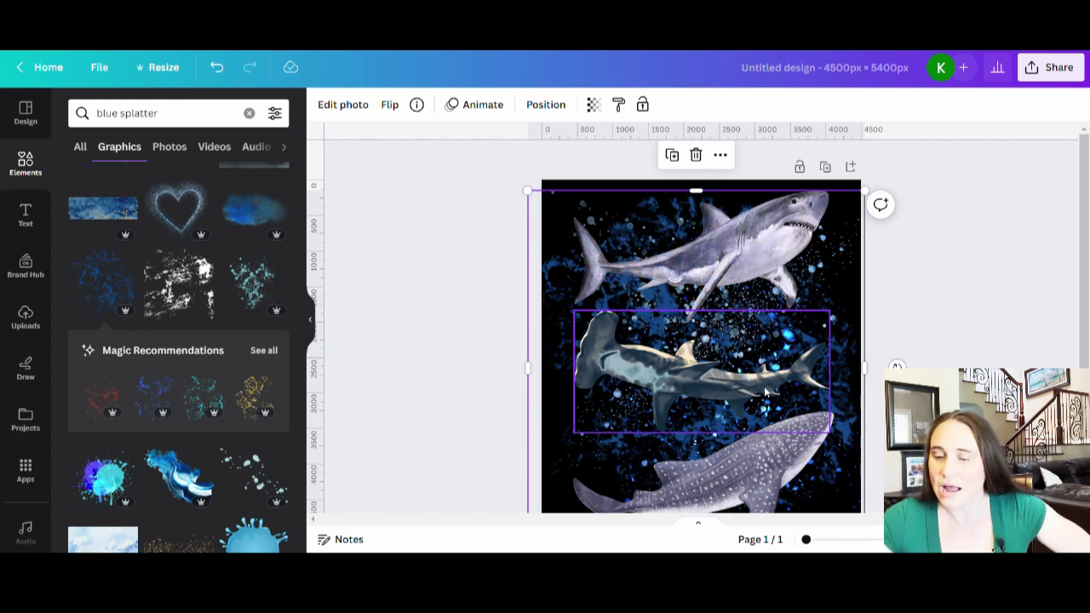
Clear the selection and browse the blue splatter results for the grey sparkle splatter.
left_click(1014, 344)
scroll(1015, 343, "down", 2)
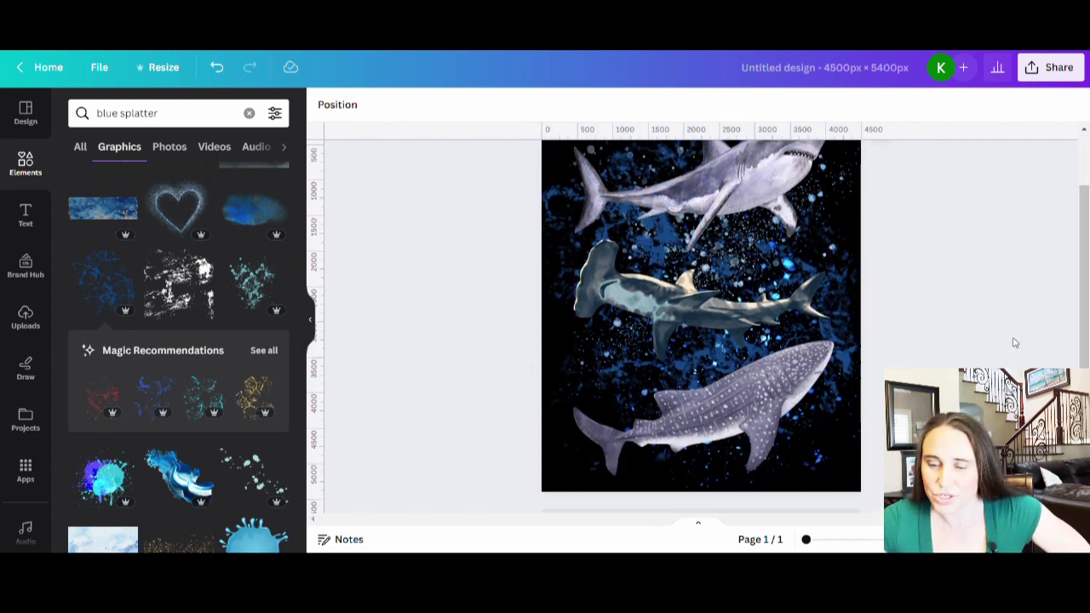
scroll(1025, 312, "up", 2)
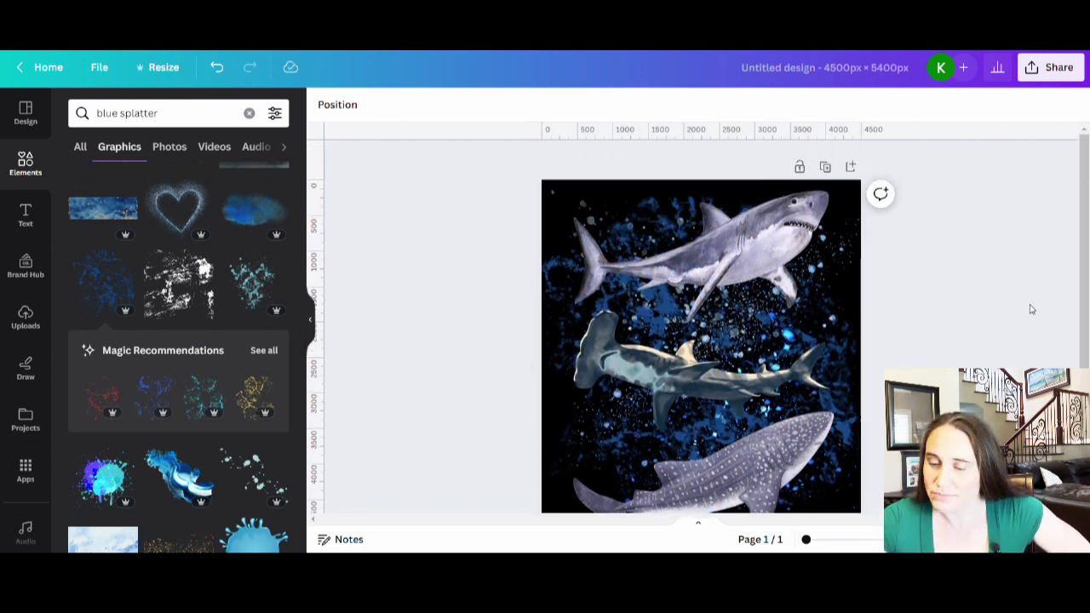
scroll(1034, 309, "down", 2)
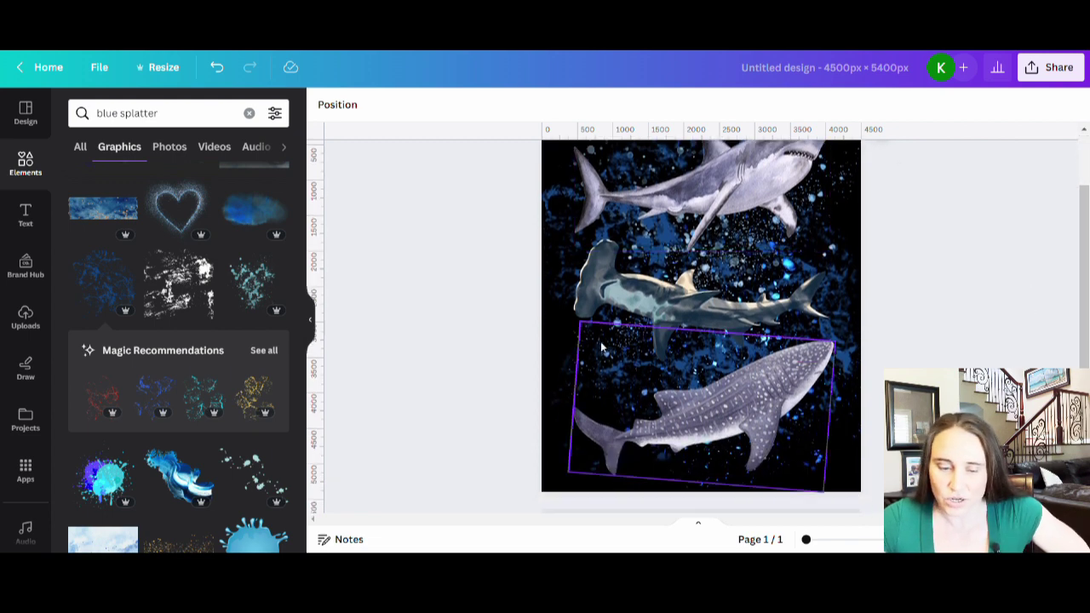
scroll(784, 187, "up", 2)
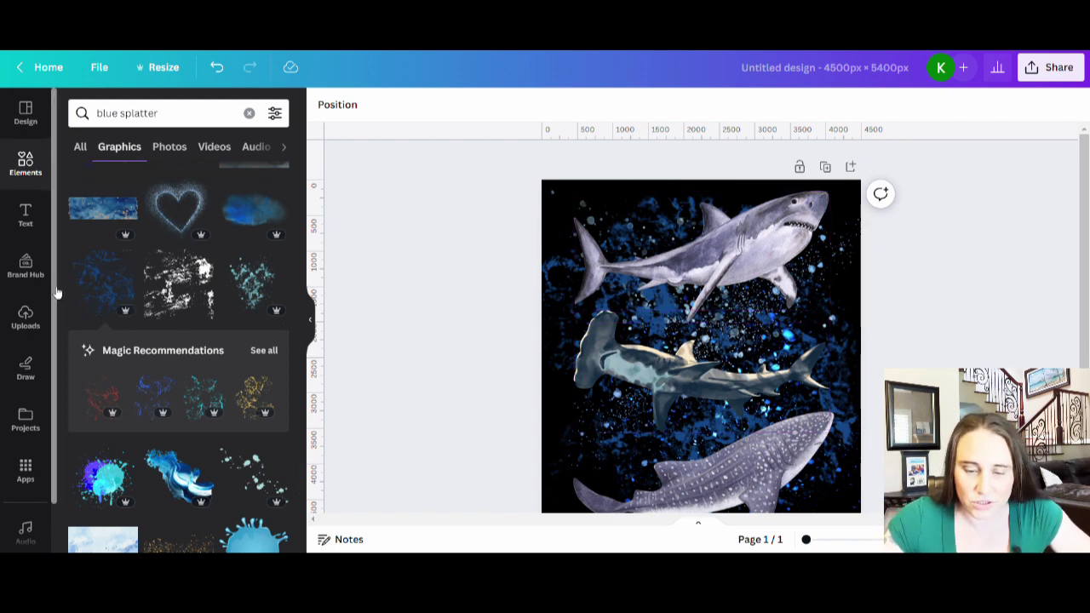
scroll(235, 213, "down", 4)
scroll(231, 204, "down", 4)
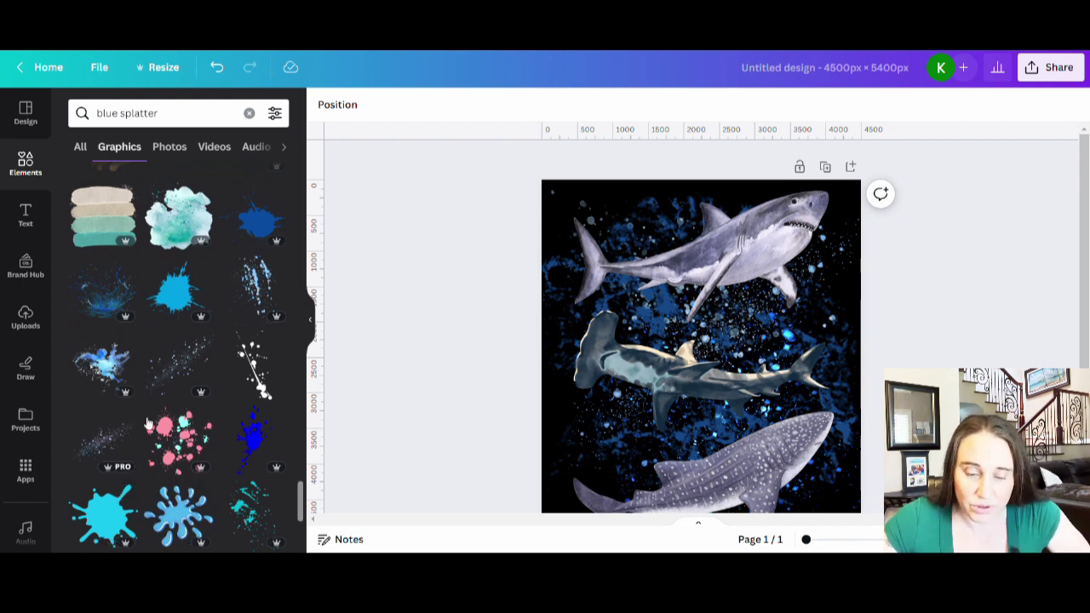
scroll(155, 495, "down", 1)
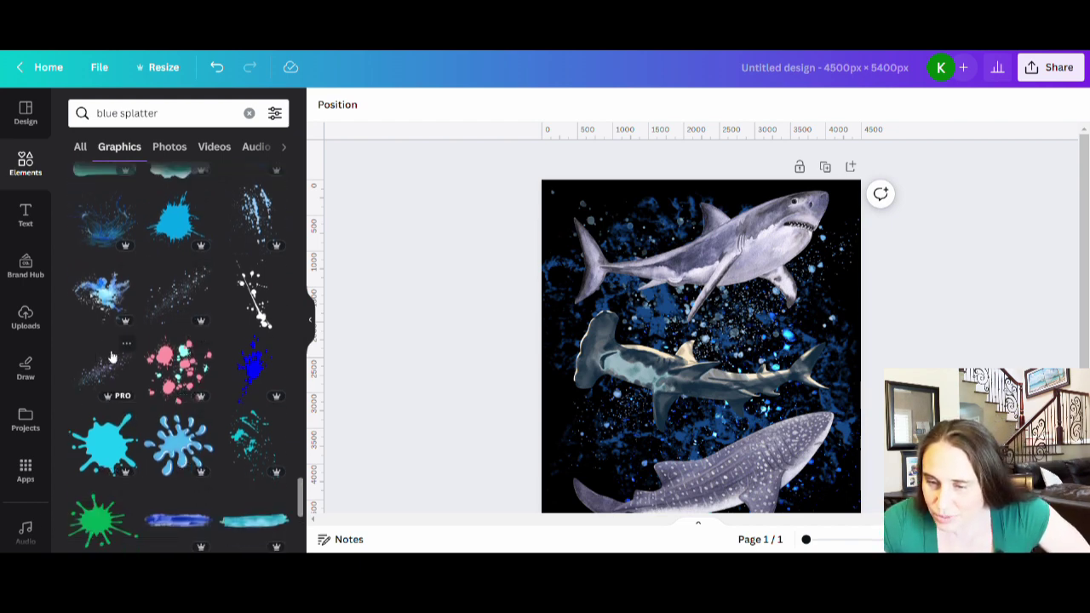
Add the grey sparkle splatter and position it over the hammerhead and whale shark.
left_click(99, 381)
left_click_drag(699, 375, 664, 456)
scroll(741, 426, "down", 1)
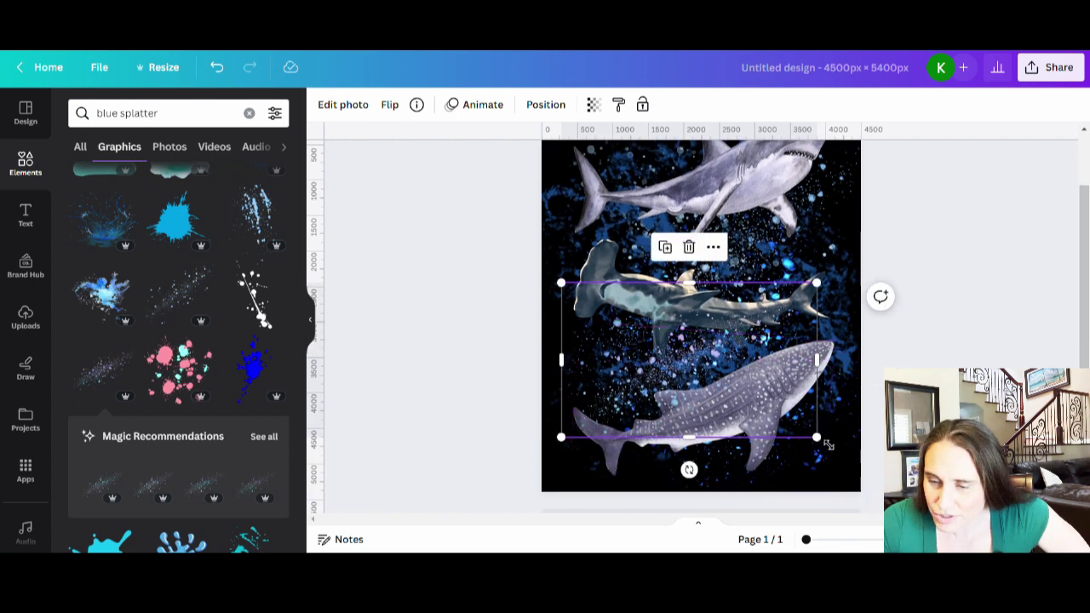
mouse_move(587, 390)
left_mouse_down()
mouse_move(594, 406)
mouse_move(589, 396)
left_mouse_up()
key("Escape")
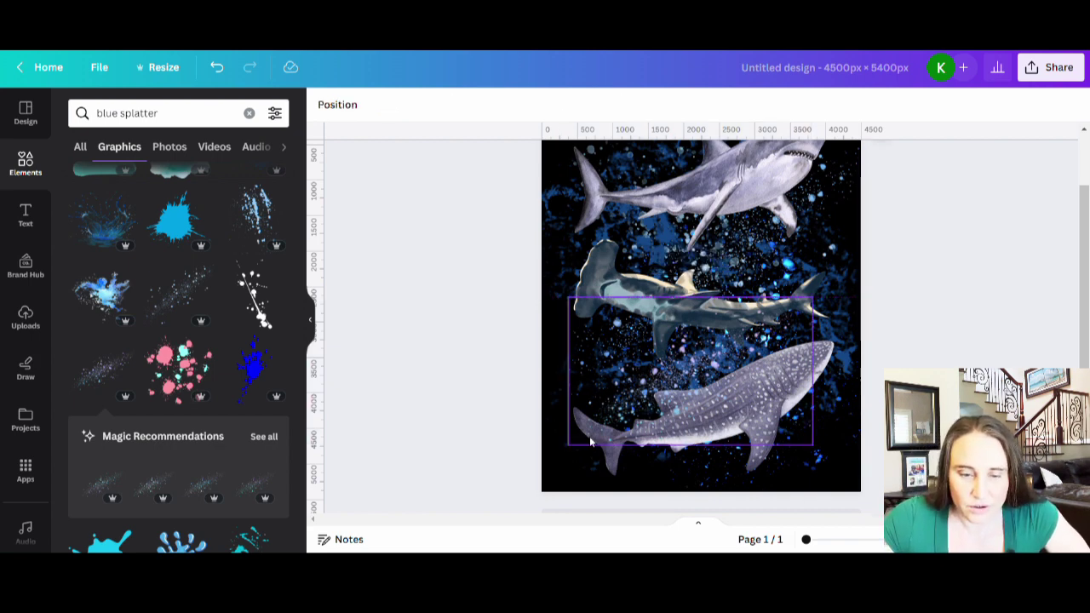
From the full recommended sparkles list, add another sparkle and rotate it to about -147°.
scroll(190, 349, "down", 3)
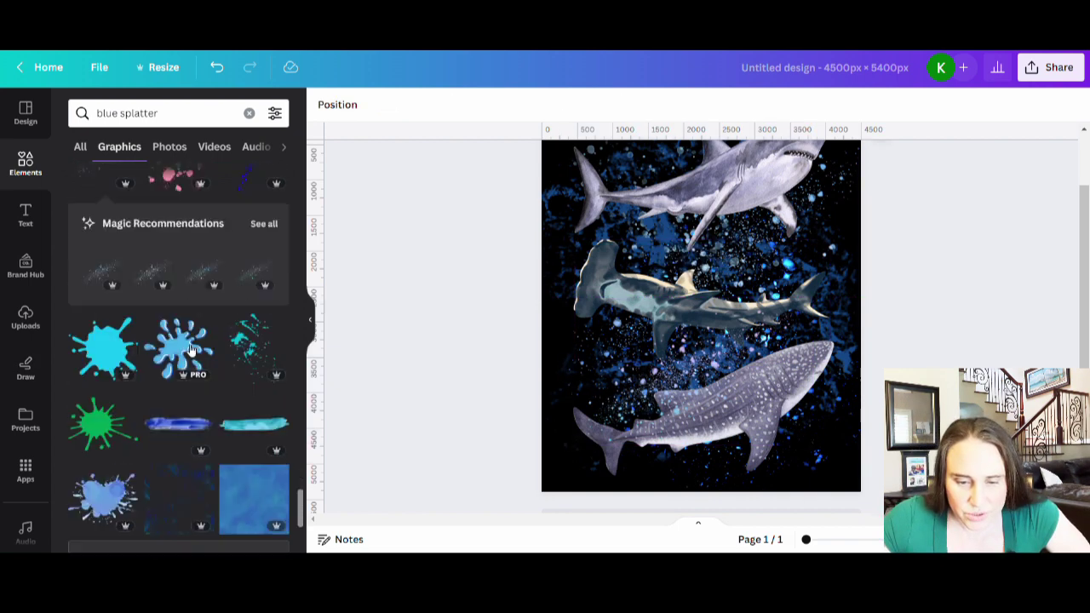
left_click(264, 224)
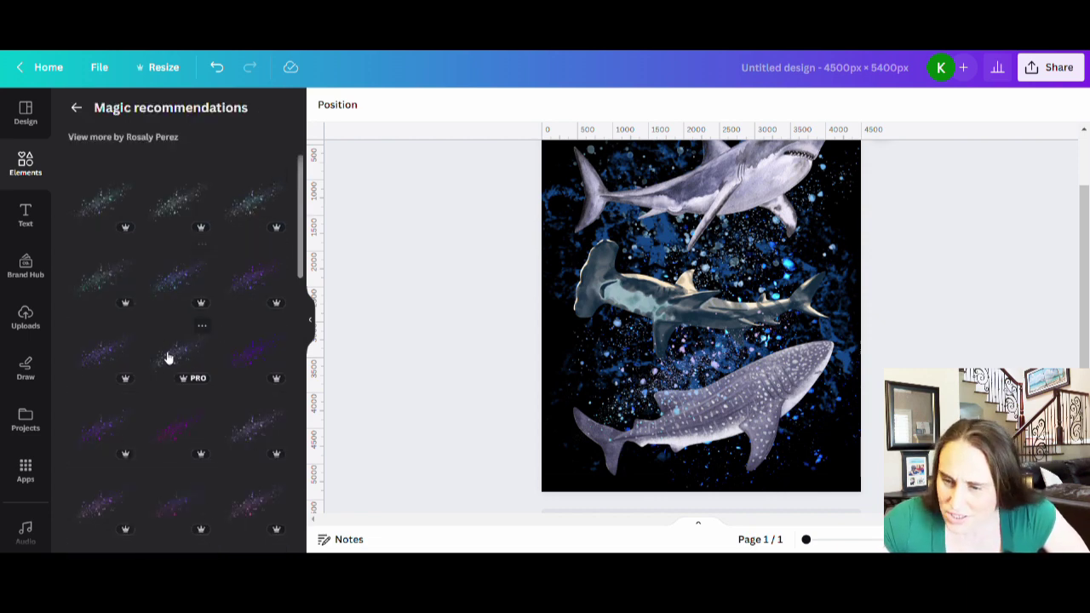
left_click(187, 278)
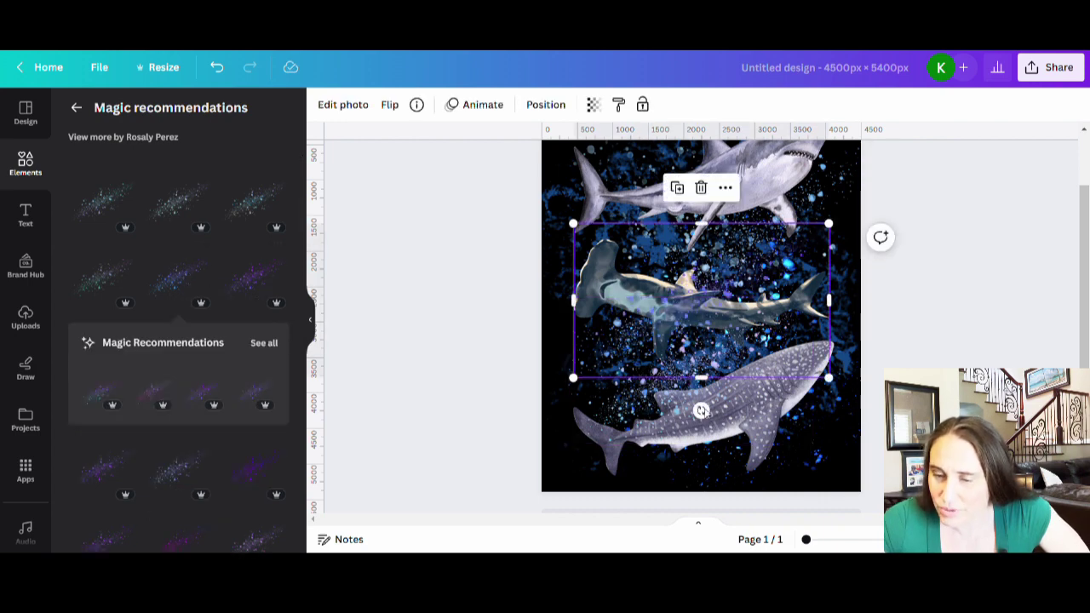
left_click_drag(701, 410, 760, 273)
left_click(889, 355)
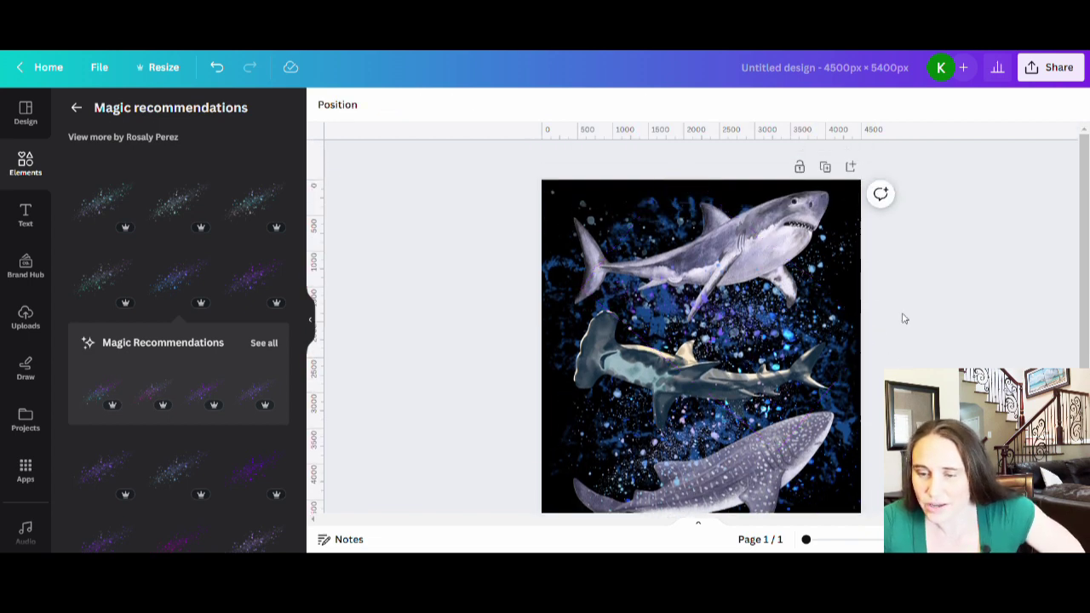
scroll(905, 319, "down", 2)
scroll(905, 318, "up", 2)
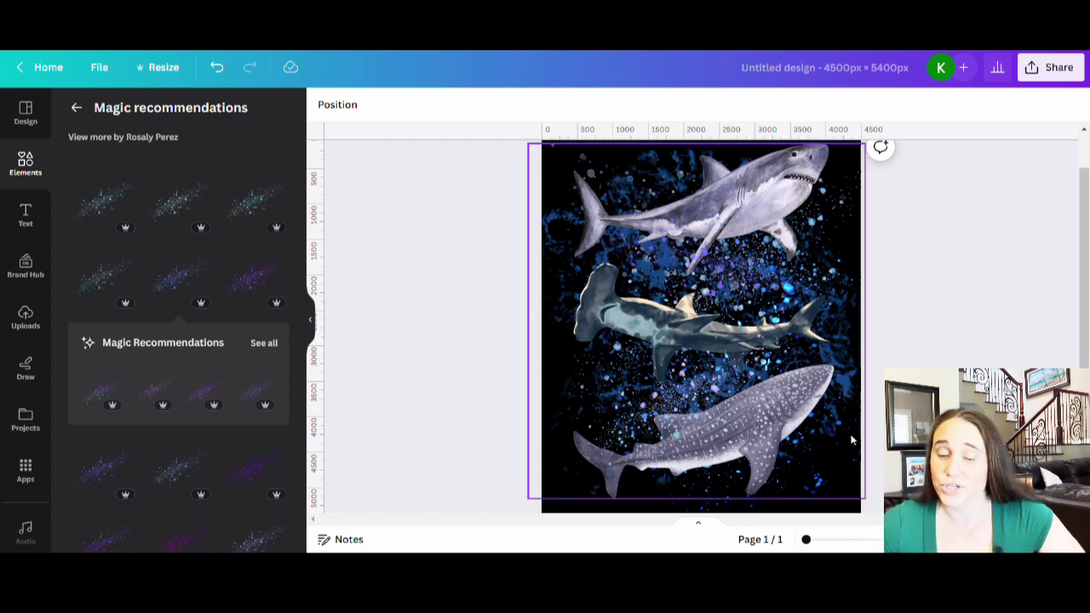
scroll(1087, 192, "up", 1)
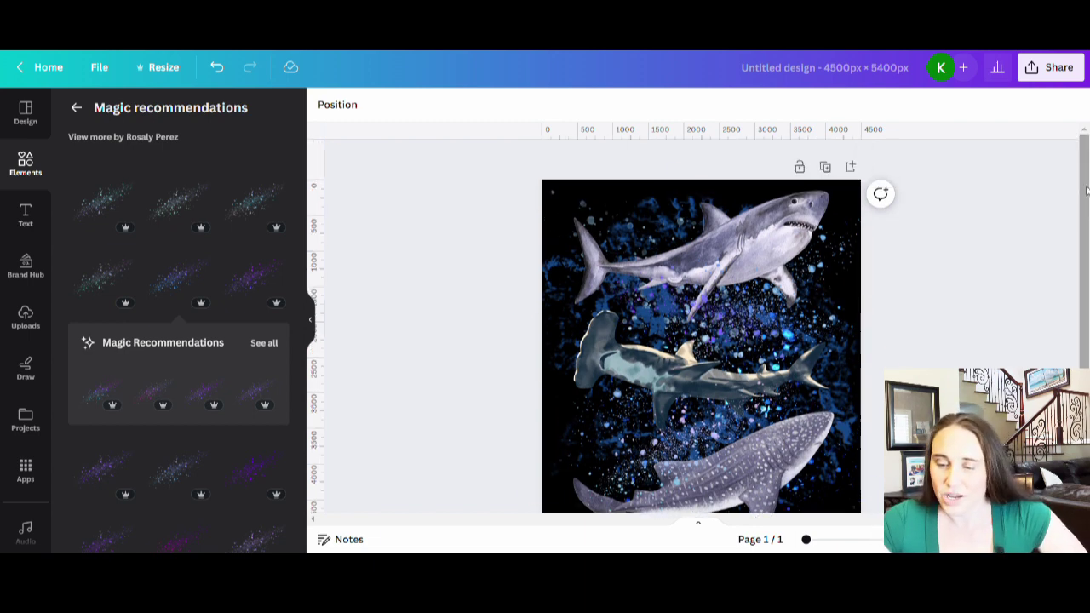
scroll(954, 198, "down", 3)
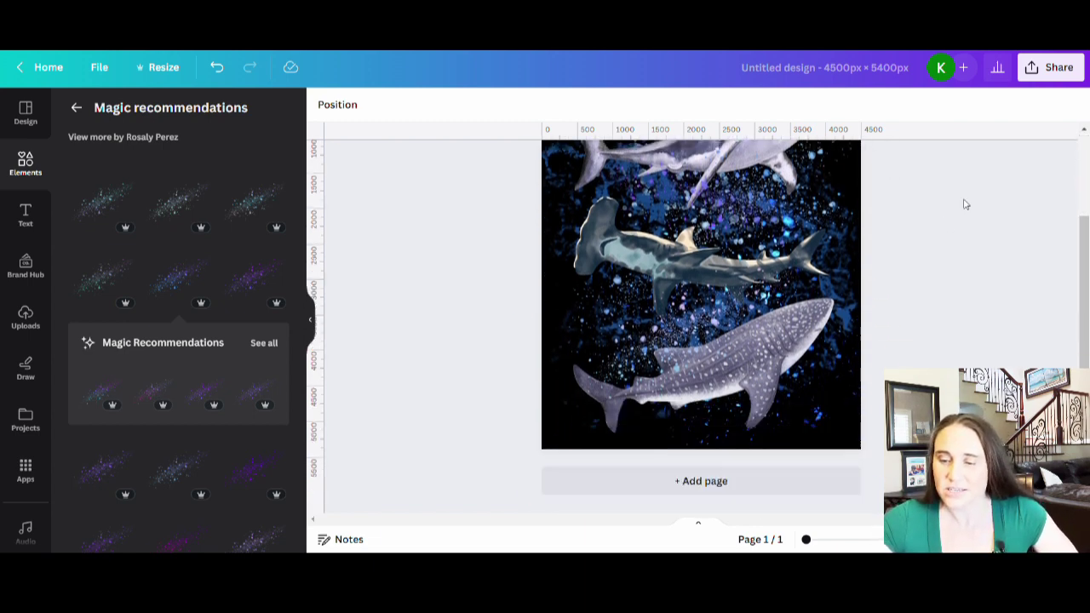
scroll(976, 195, "up", 3)
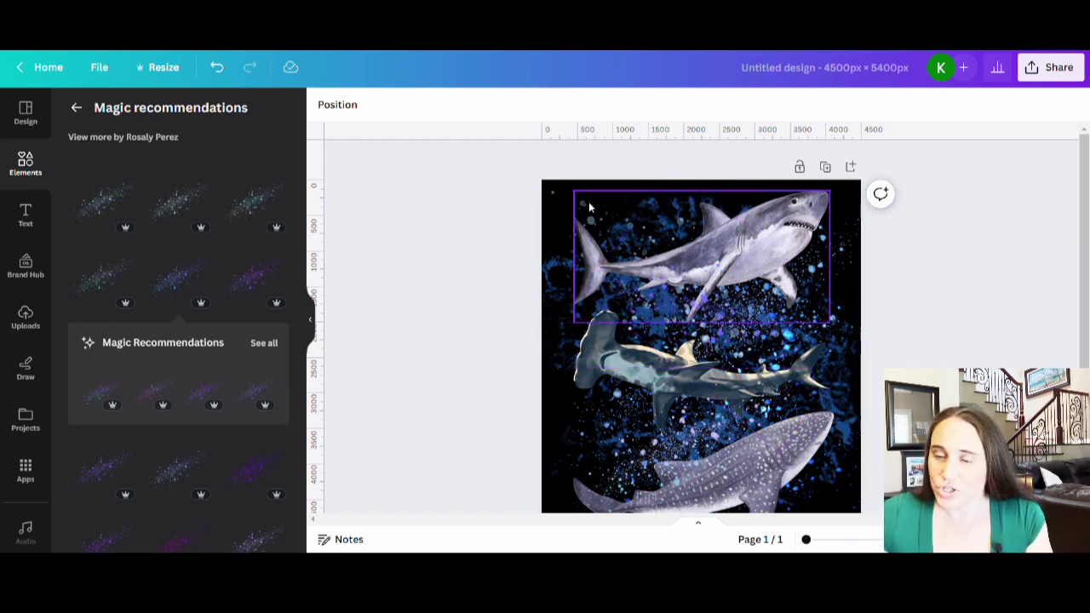
Rename the design to 'watercolor sharks'.
left_click(768, 81)
type("w")
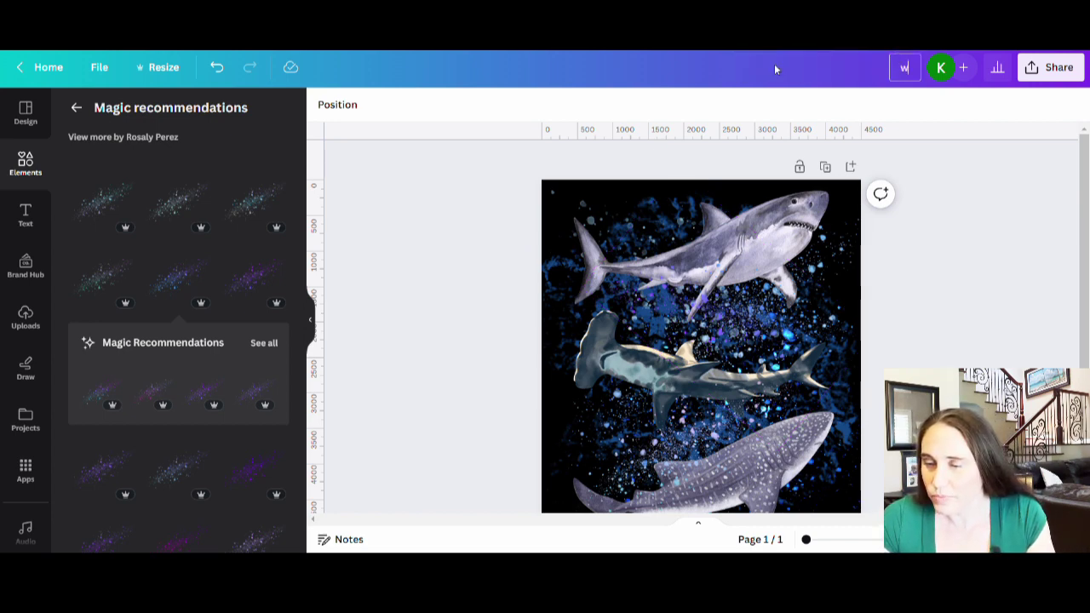
type("aterc")
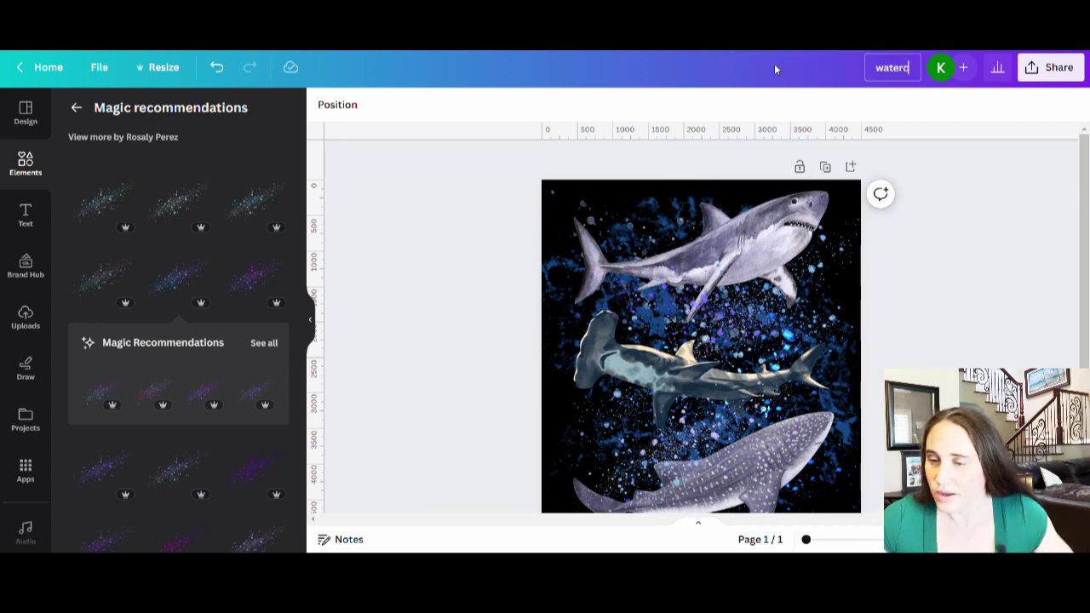
type("olor sharks")
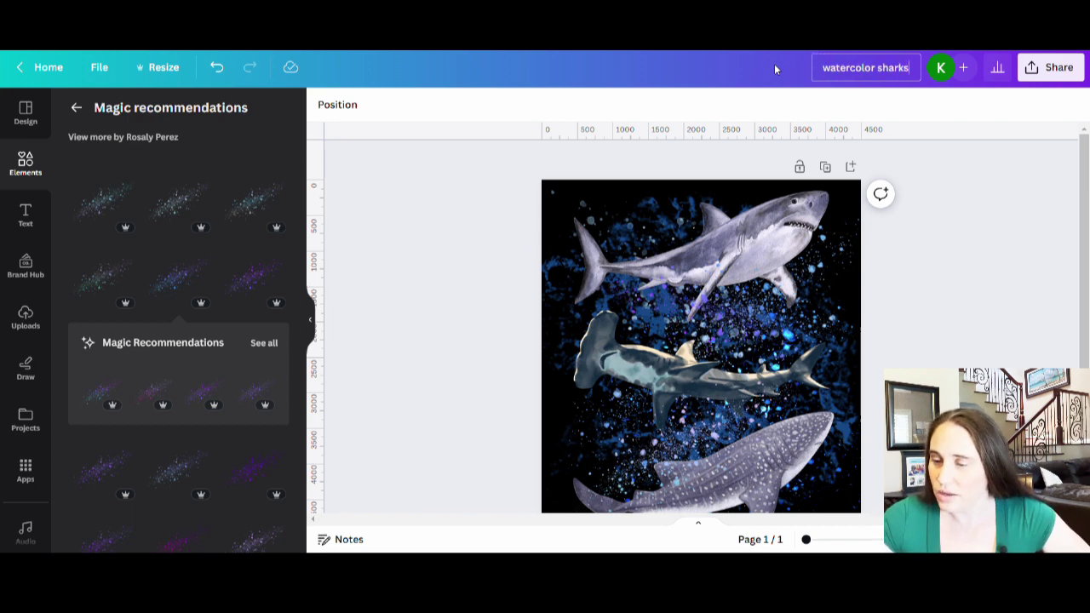
left_click(991, 243)
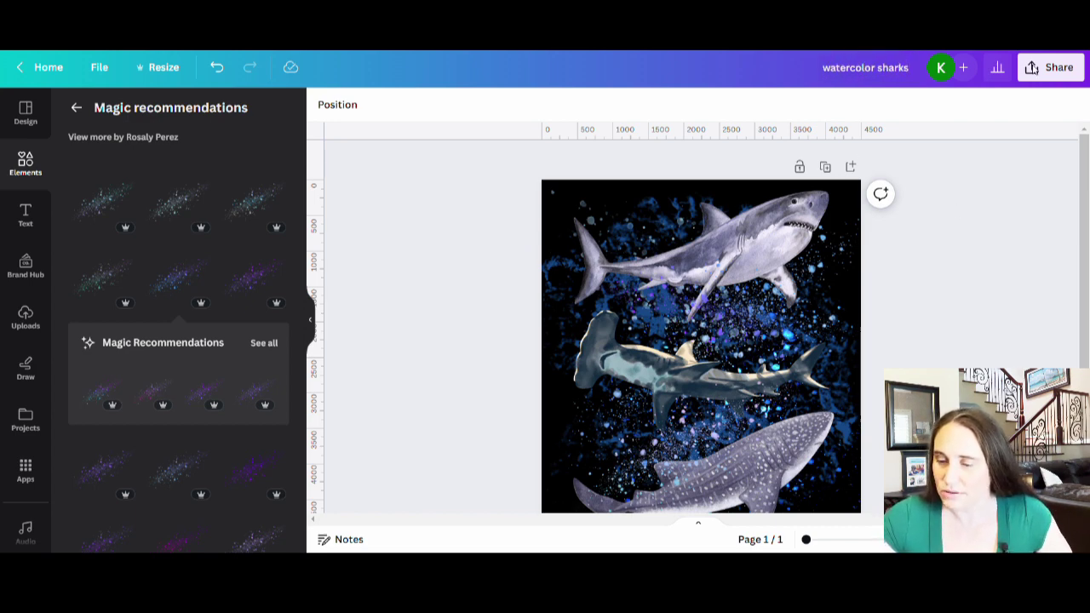
Download the design as a PNG with transparent background.
left_click(1051, 67)
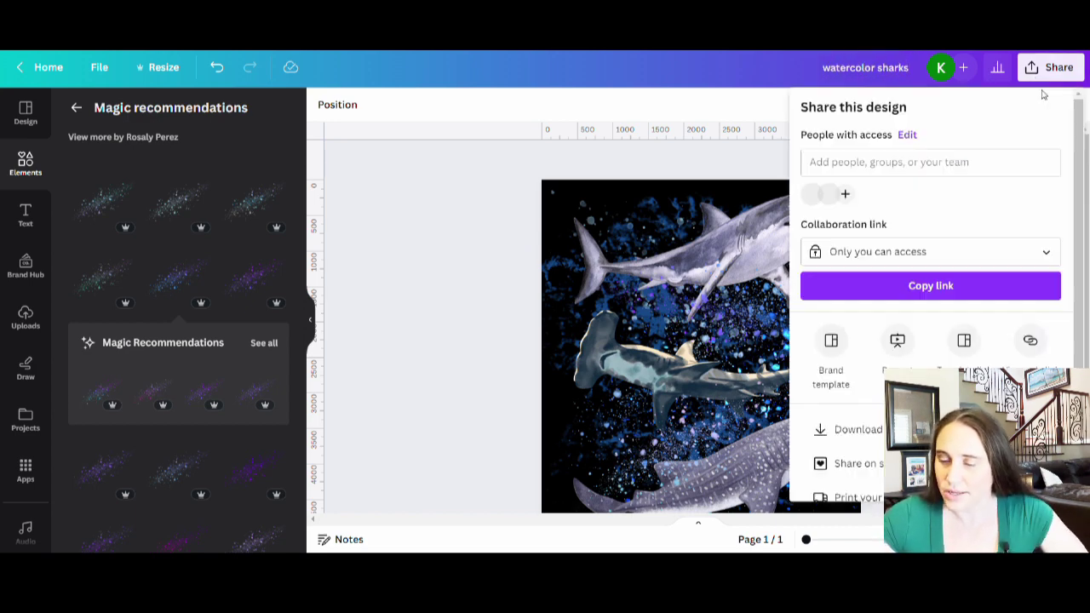
left_click(853, 432)
left_click(901, 248)
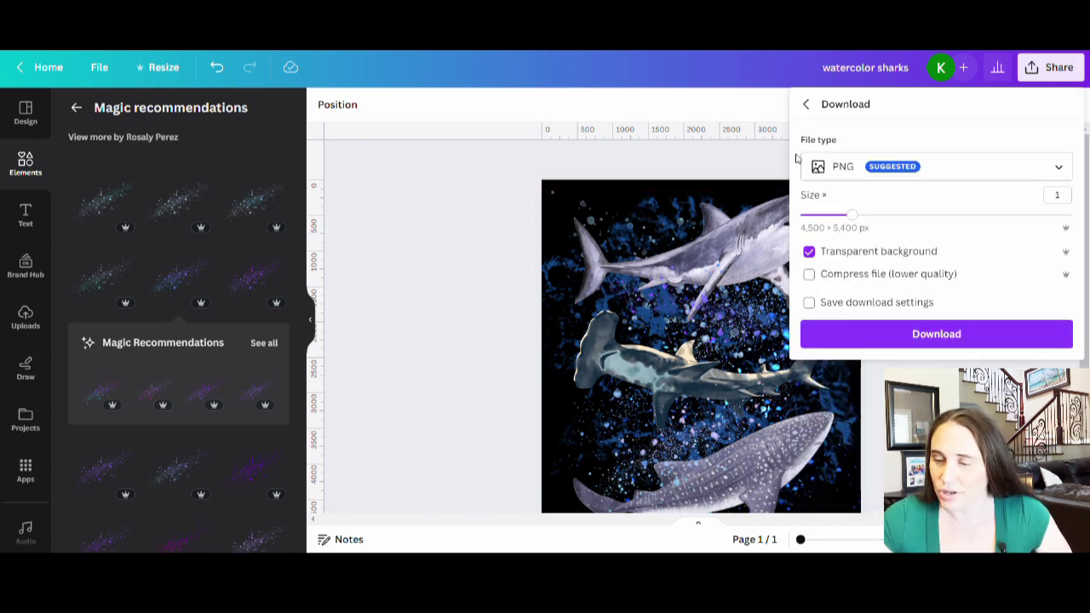
left_click(922, 338)
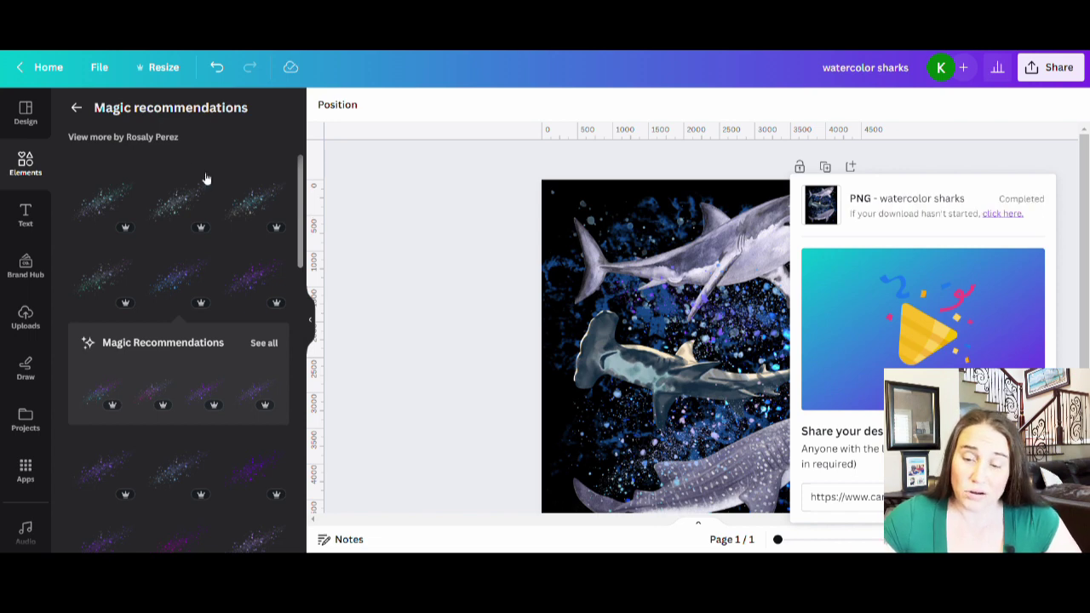
Dismiss the download notice and change the page background to white.
left_click(464, 324)
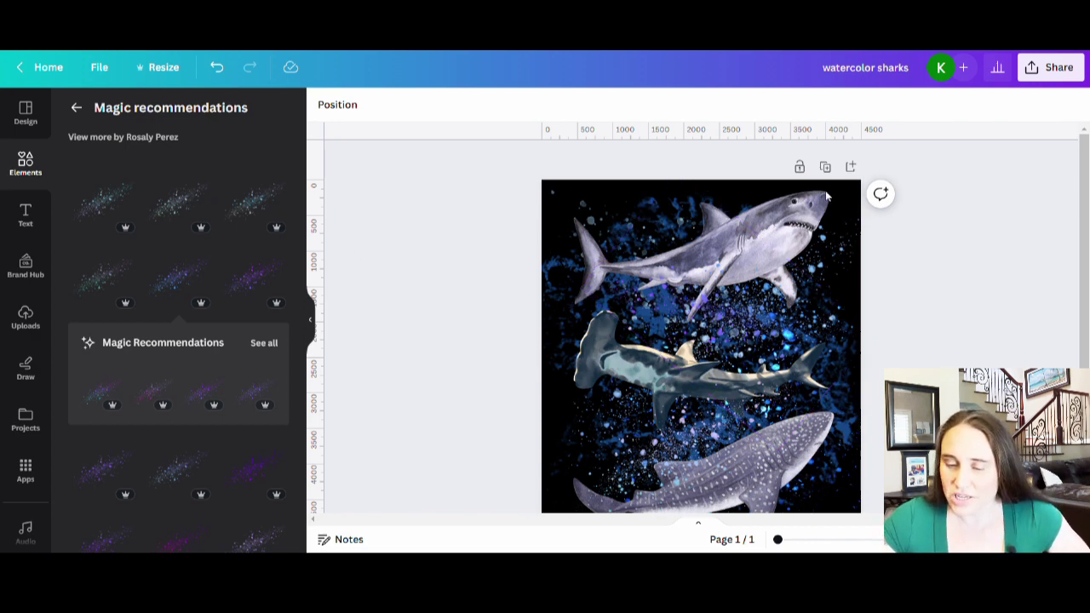
scroll(980, 273, "down", 3)
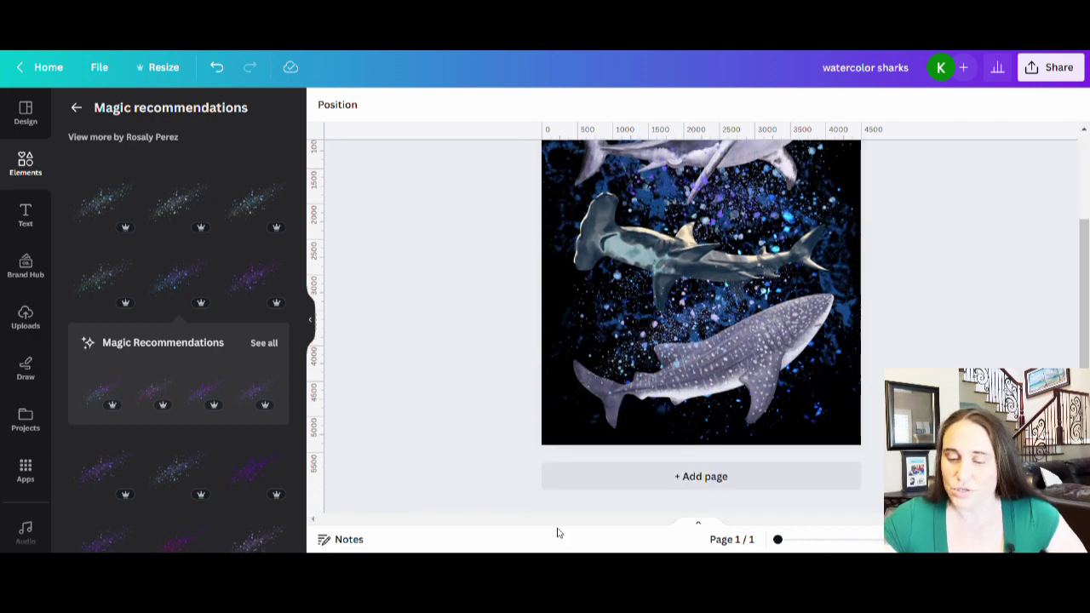
left_click(559, 431)
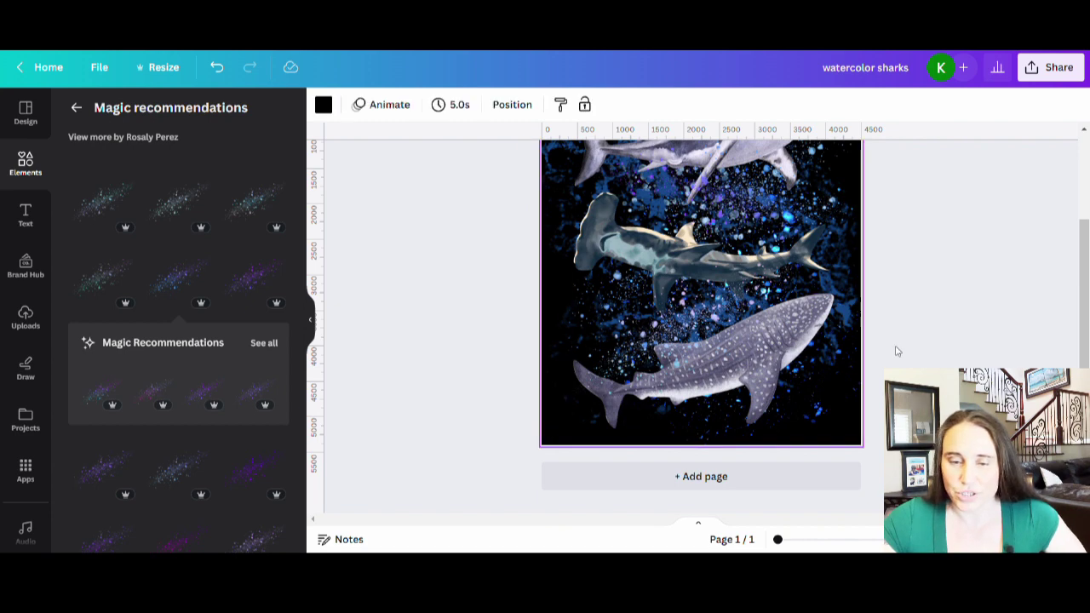
scroll(866, 275, "up", 3)
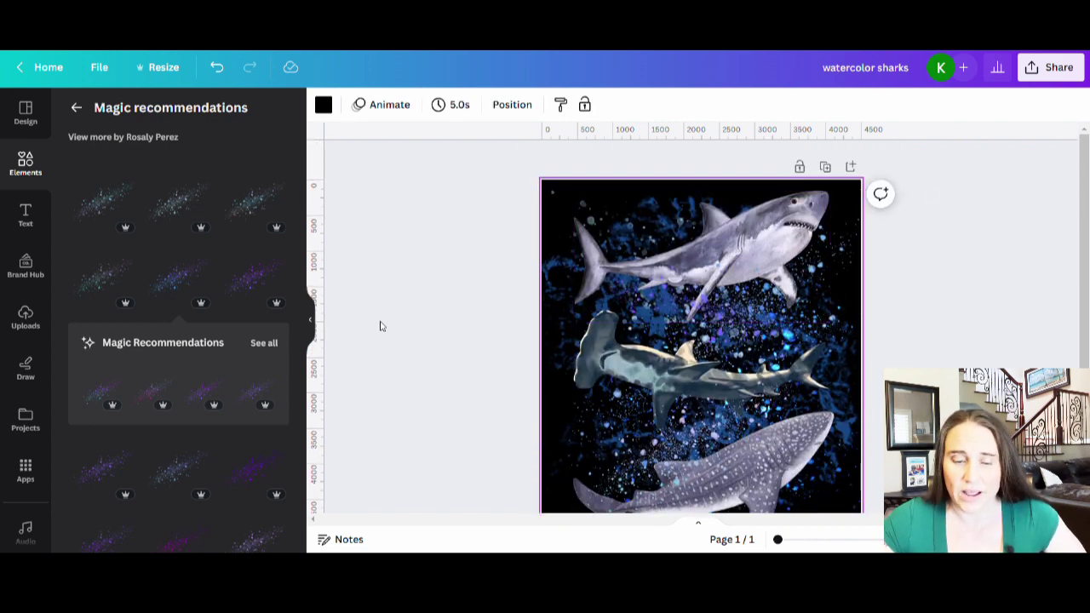
left_click(333, 111)
scroll(251, 205, "down", 5)
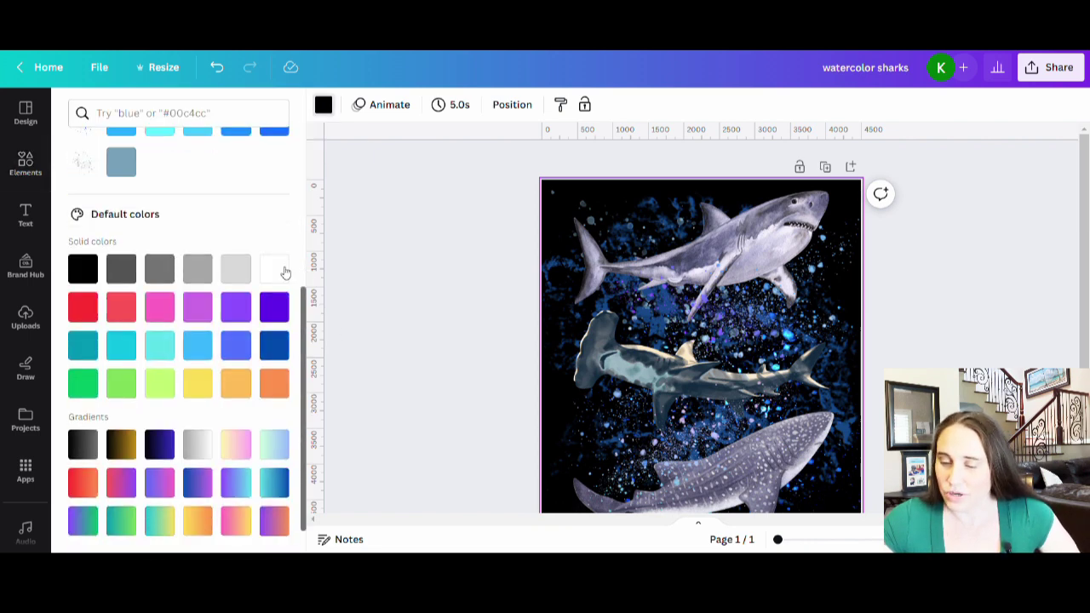
left_click(281, 271)
Try dark blue, red and purple as the page background colour.
scroll(878, 267, "down", 2)
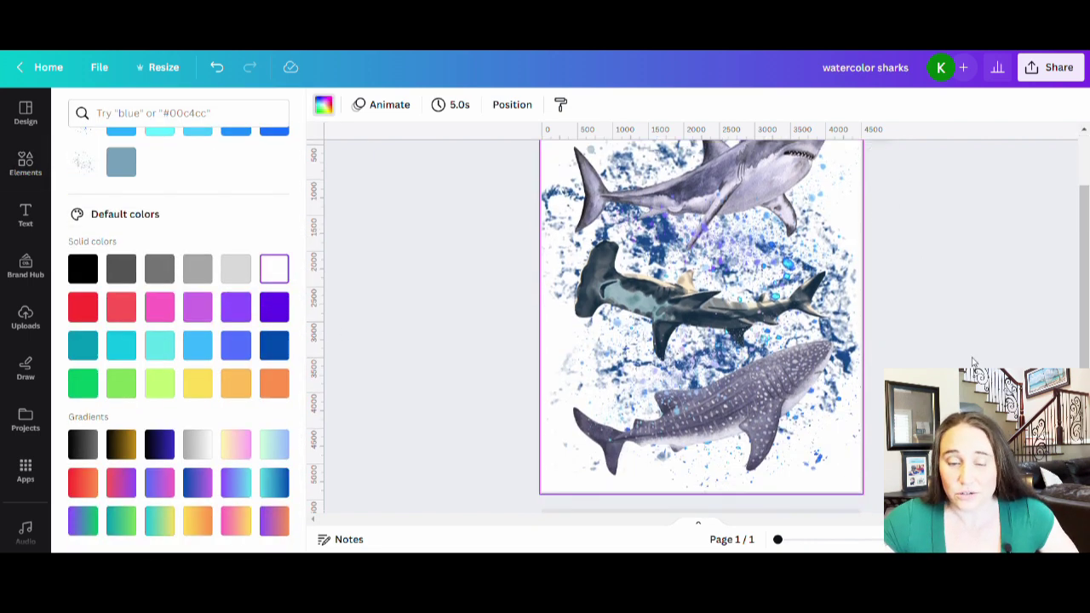
scroll(937, 346, "up", 2)
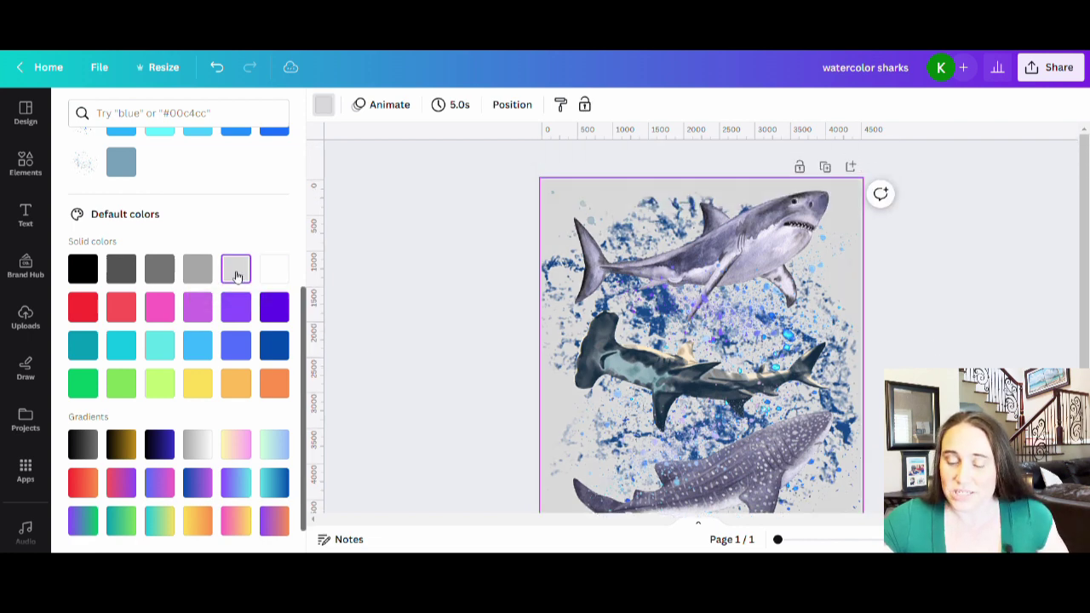
scroll(596, 341, "down", 2)
scroll(575, 342, "up", 2)
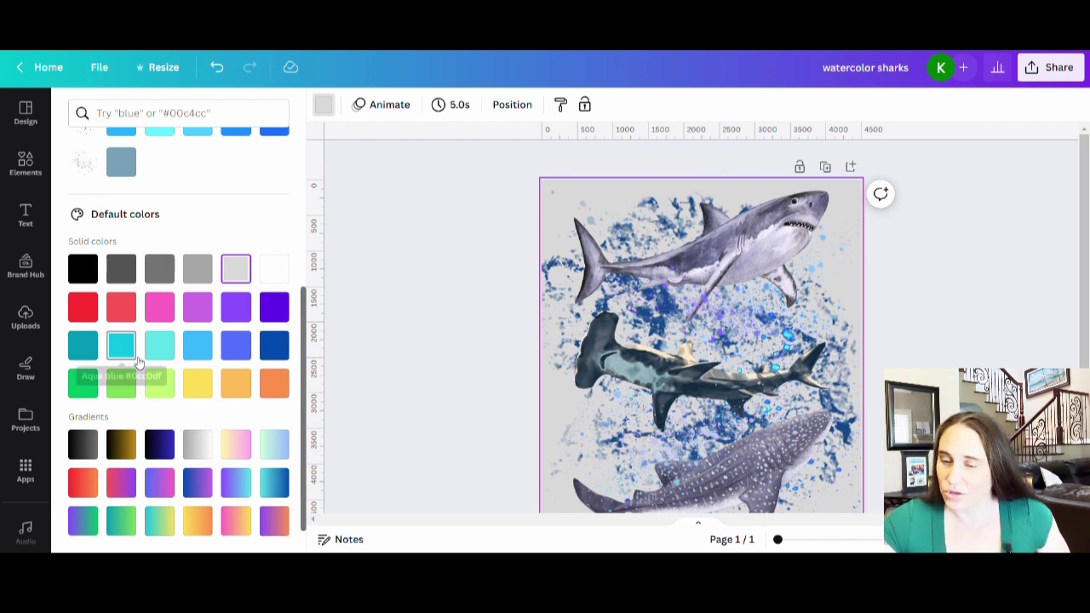
left_click(275, 345)
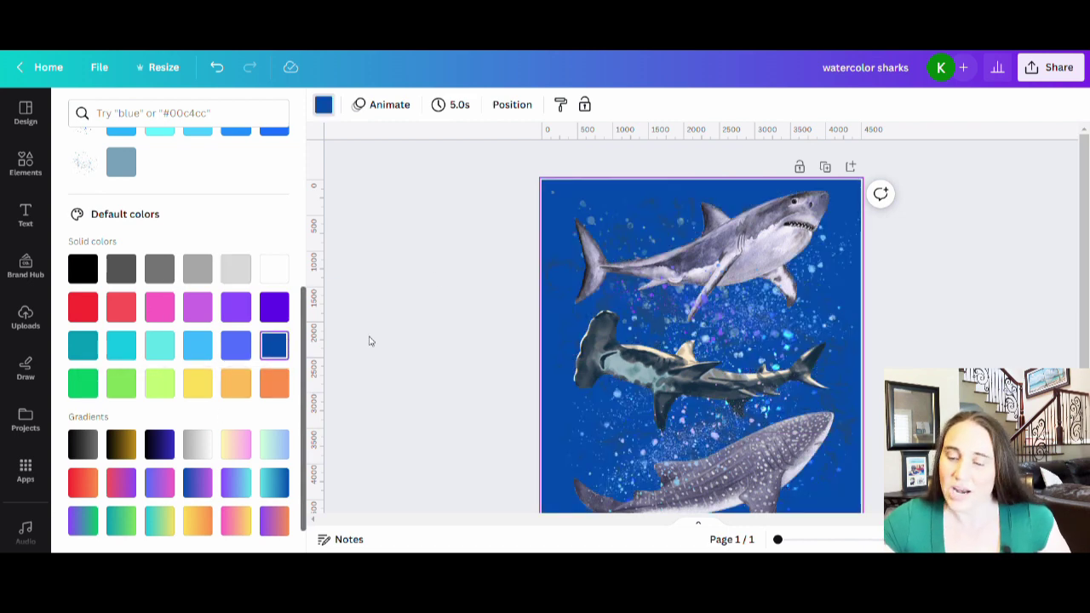
scroll(852, 333, "down", 3)
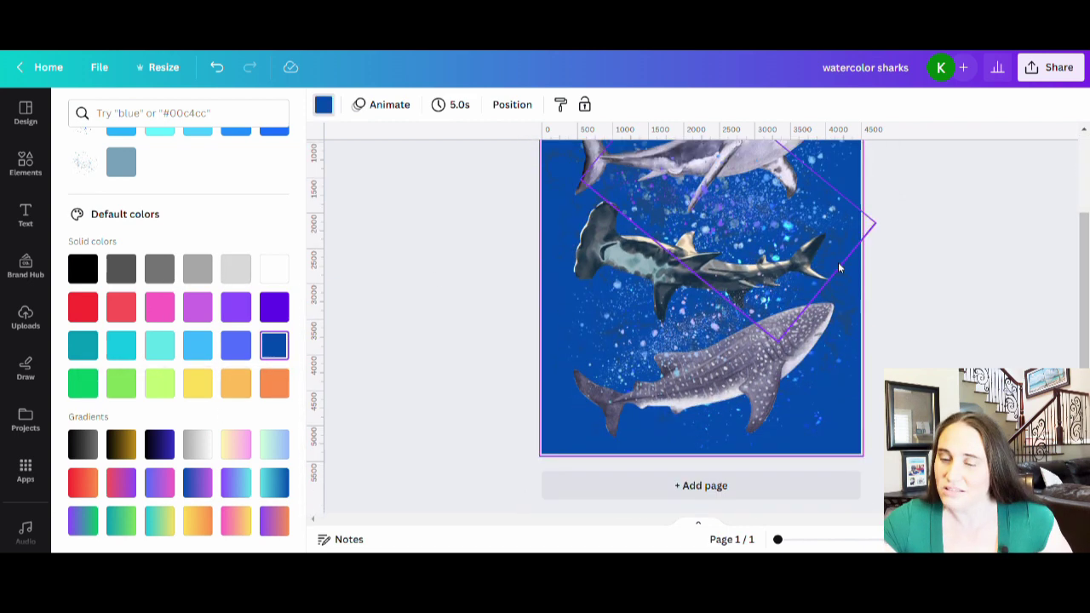
left_click(93, 303)
scroll(874, 281, "up", 2)
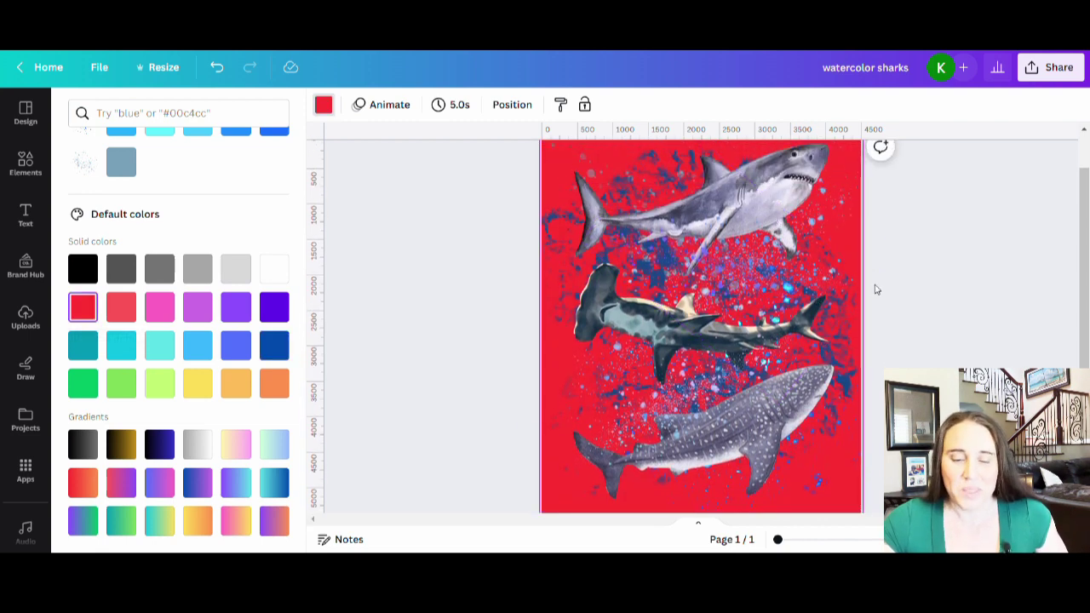
scroll(875, 290, "up", 1)
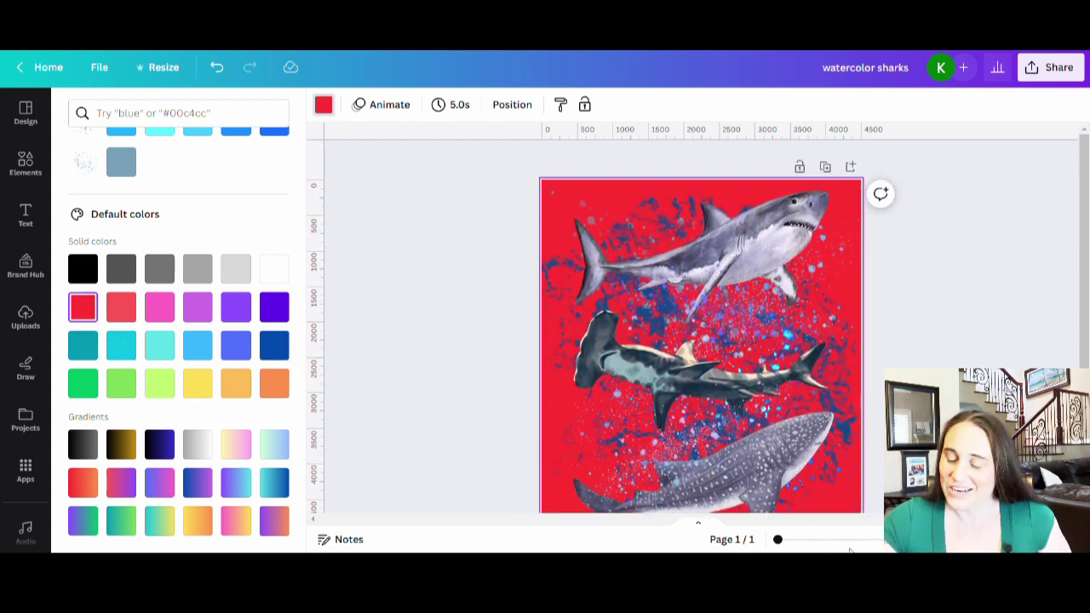
left_click(238, 310)
Set the page background back to black.
scroll(791, 247, "down", 3)
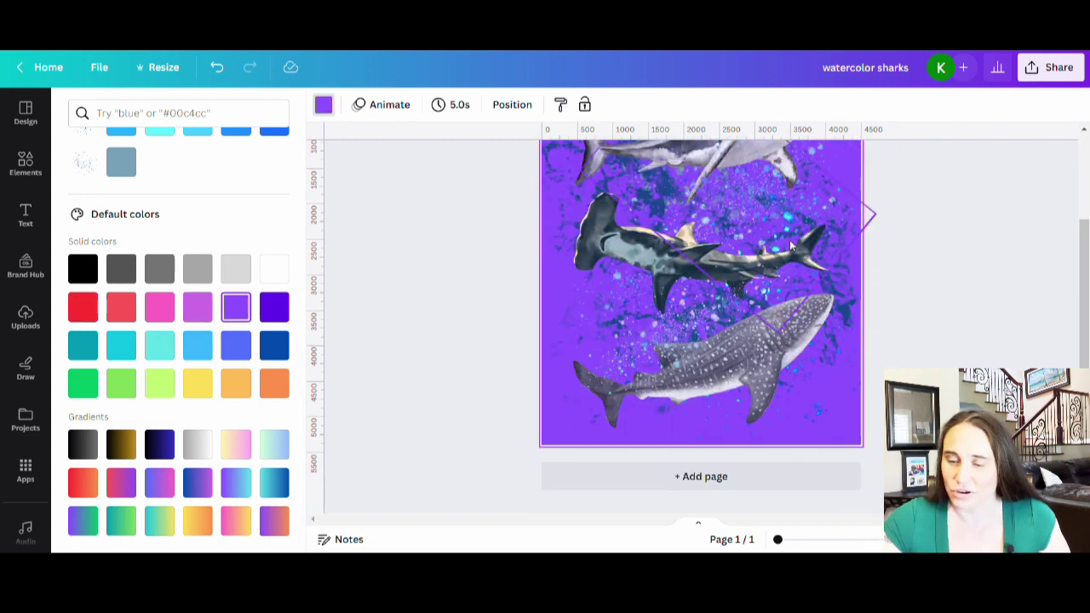
scroll(911, 322, "up", 1)
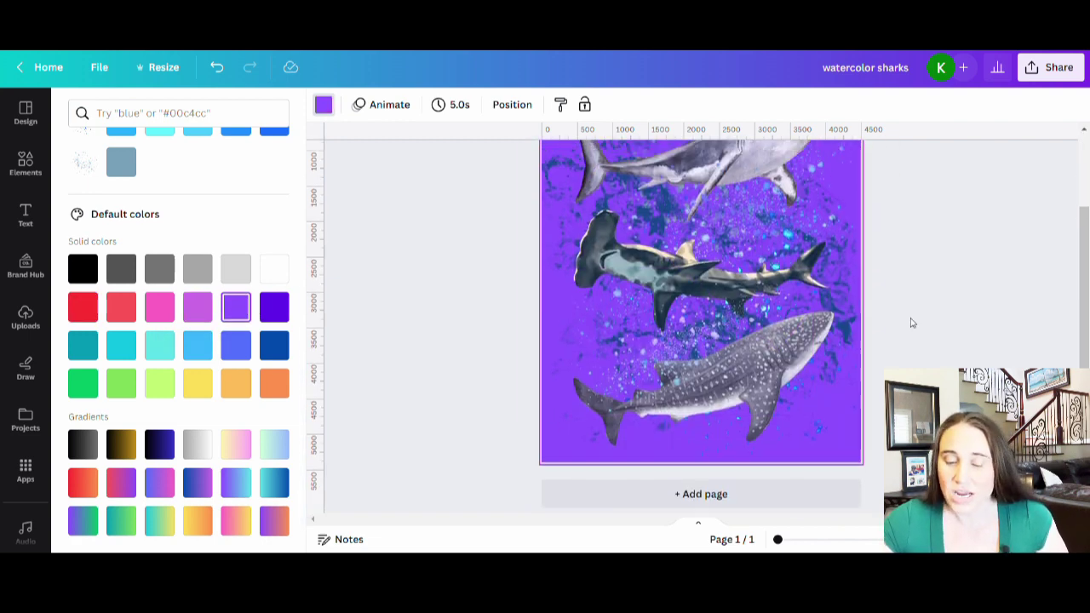
scroll(912, 322, "up", 3)
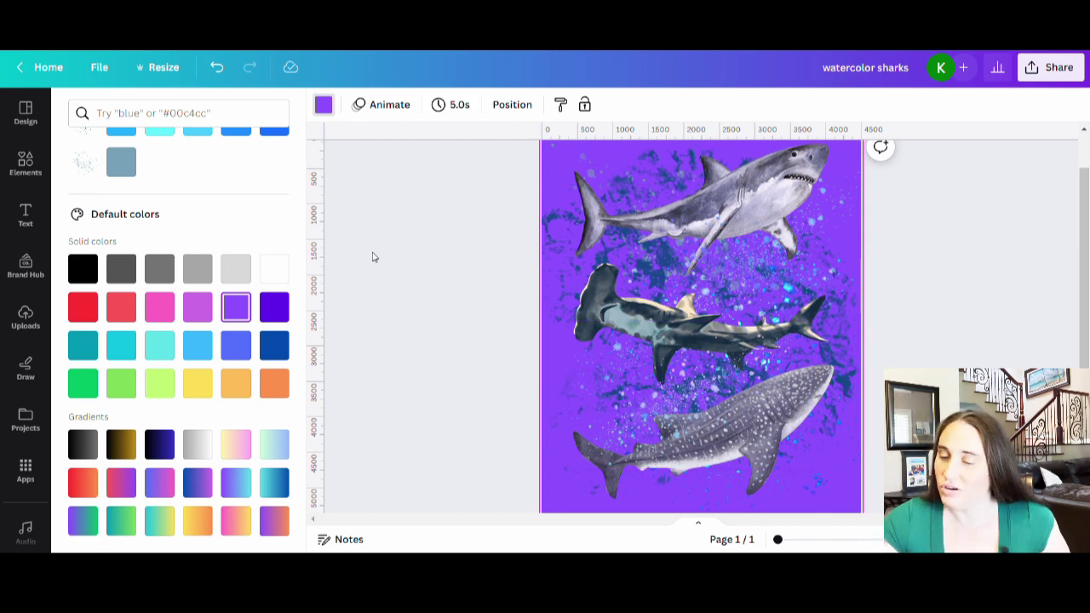
left_click(96, 270)
left_click(947, 251)
scroll(938, 253, "up", 2)
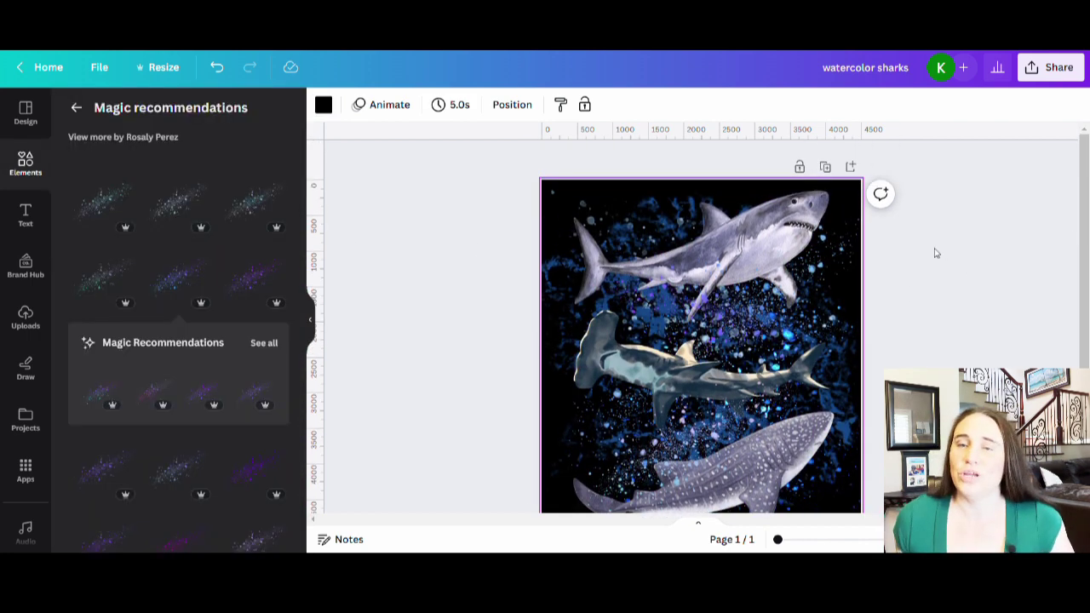